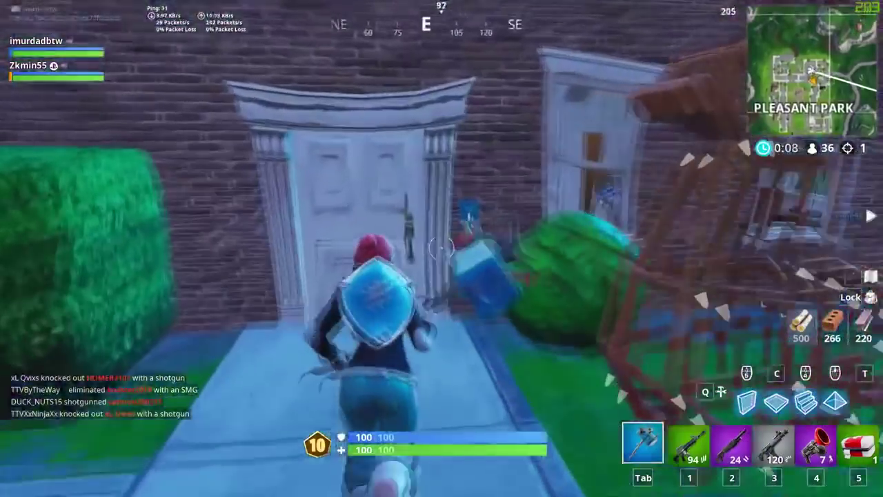
{"action": "key", "text": "e"}
{"action": "key", "text": "w"}
{"action": "left_click", "coordinate": [442, 248]}
{"action": "key", "text": "w"}
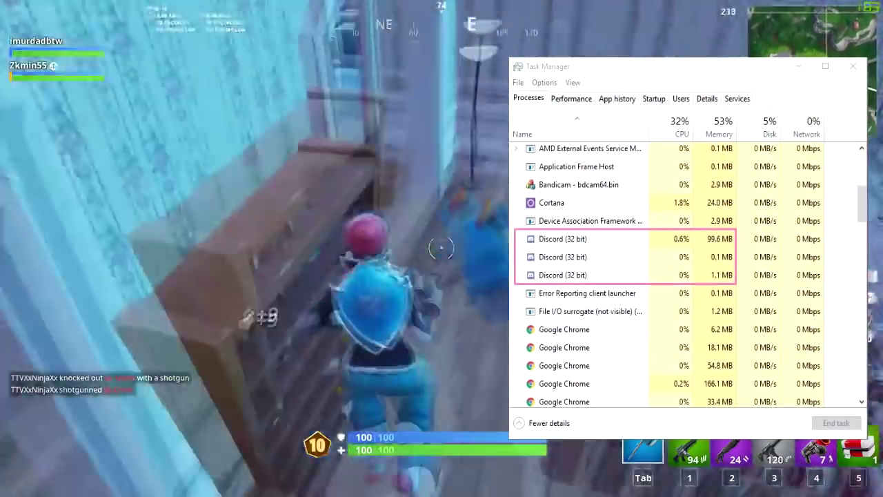
{"action": "key", "text": "w"}
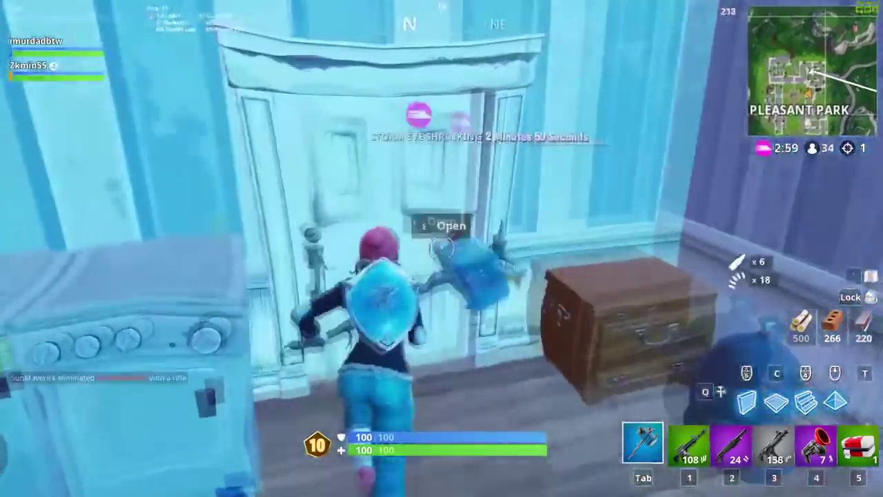
{"action": "key", "text": "w"}
{"action": "key", "text": "w"}
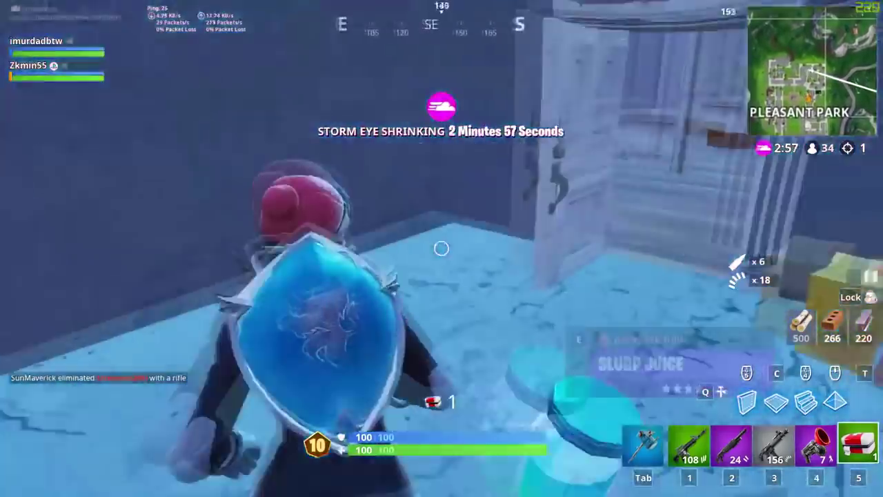
{"action": "key", "text": "e"}
{"action": "key", "text": "e"}
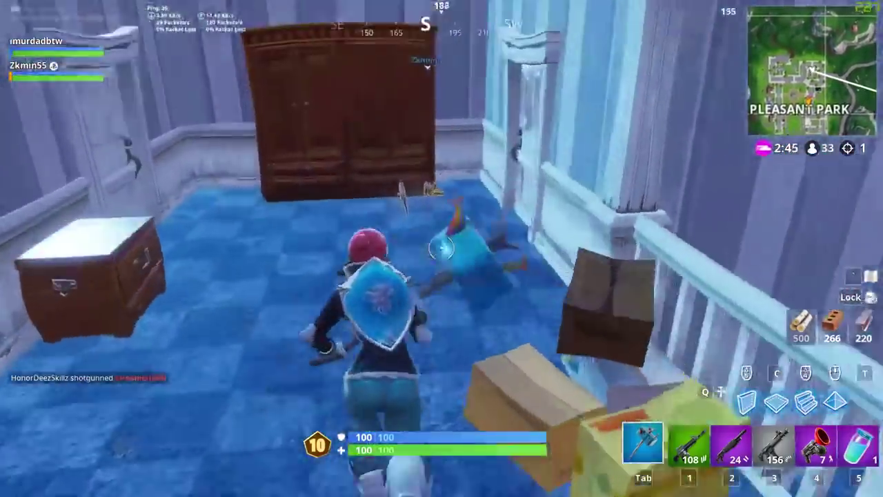
{"action": "key", "text": "w"}
{"action": "key", "text": "e"}
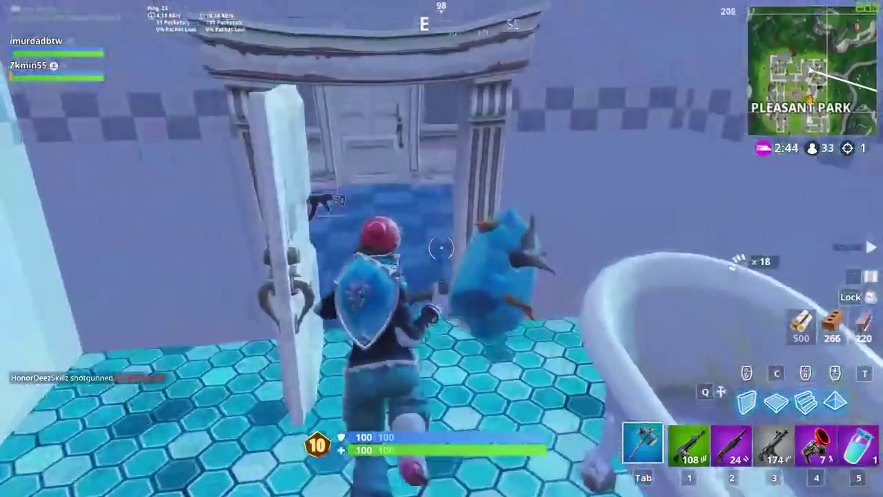
{"action": "key", "text": "w"}
{"action": "left_click", "coordinate": [441, 248]}
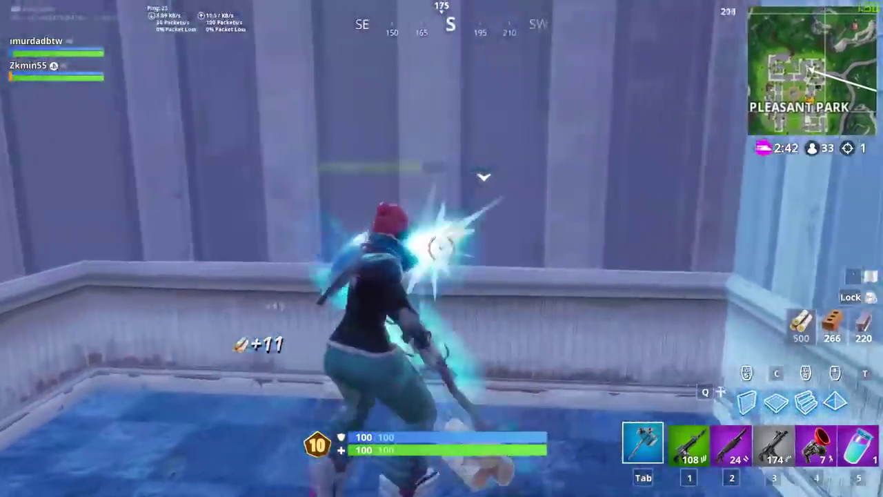
{"action": "left_click", "coordinate": [441, 249]}
{"action": "left_click", "coordinate": [442, 248]}
{"action": "left_click", "coordinate": [441, 248]}
{"action": "left_click", "coordinate": [442, 248]}
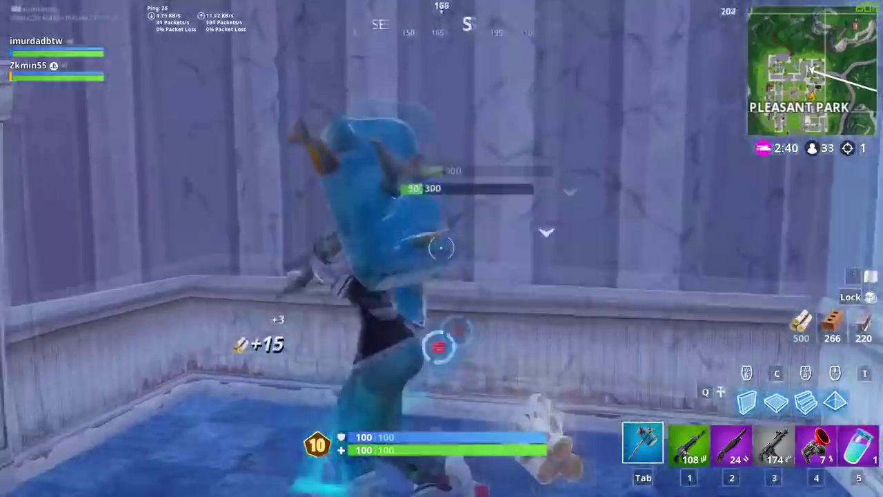
{"action": "left_click", "coordinate": [441, 248]}
{"action": "key", "text": "w"}
{"action": "key", "text": "e"}
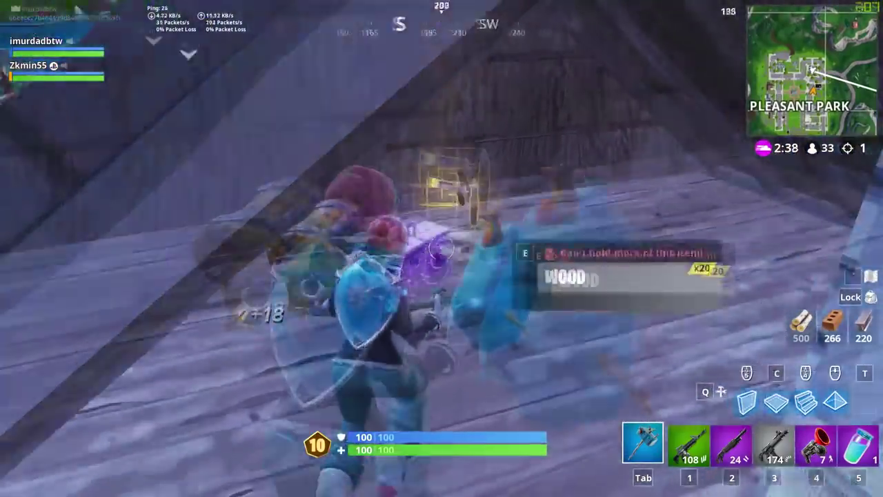
{"action": "key", "text": "4"}
{"action": "key", "text": "3"}
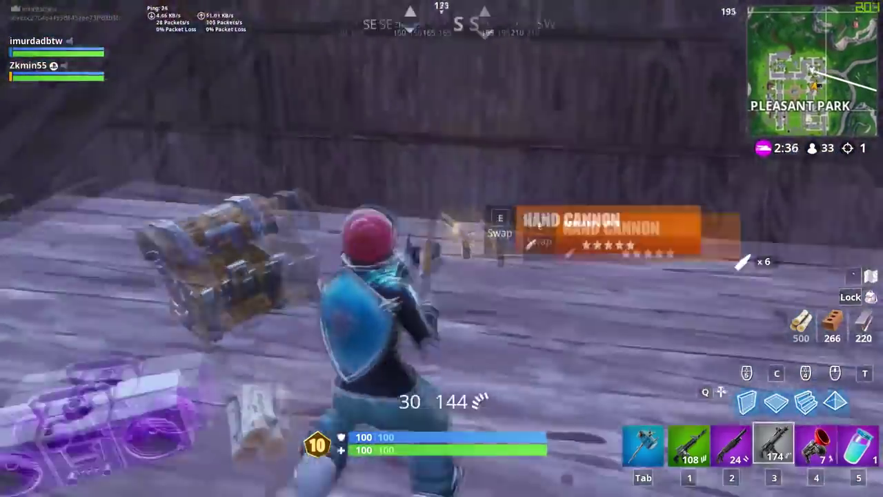
{"action": "key", "text": "w"}
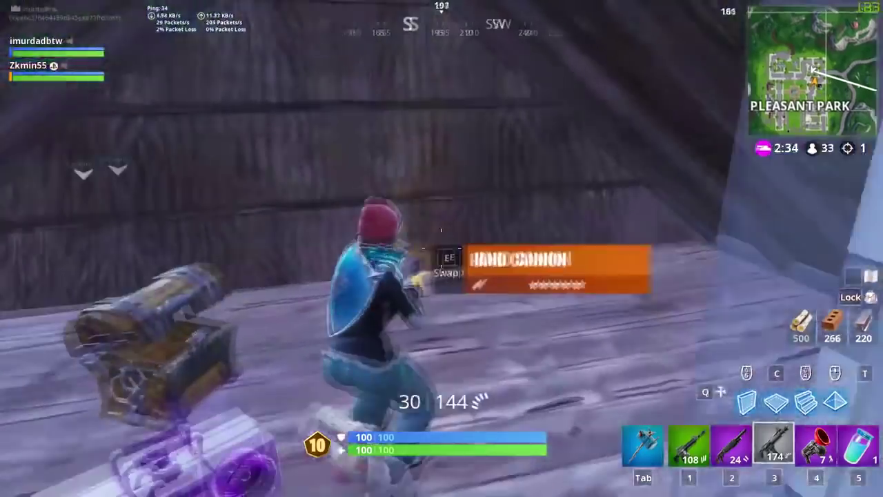
{"action": "key", "text": "4"}
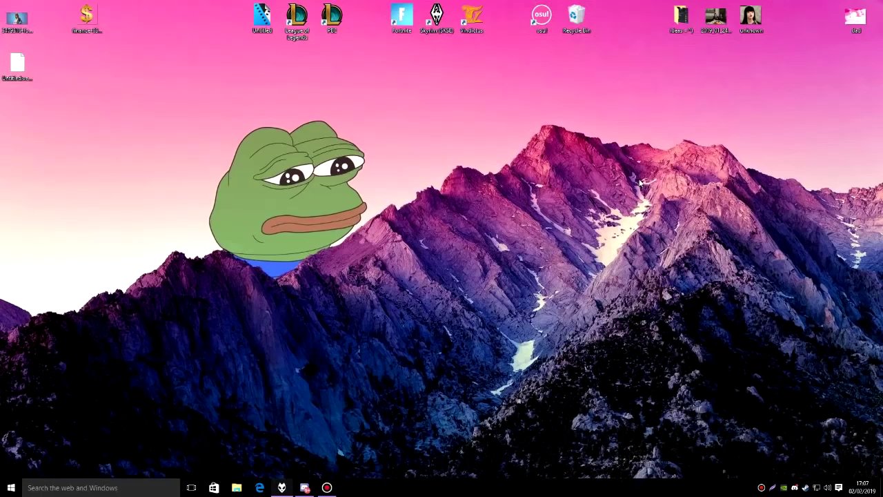
Switch to Discord and turn off the in-game overlay in the user's Overlay settings
{"action": "left_click", "coordinate": [794, 488]}
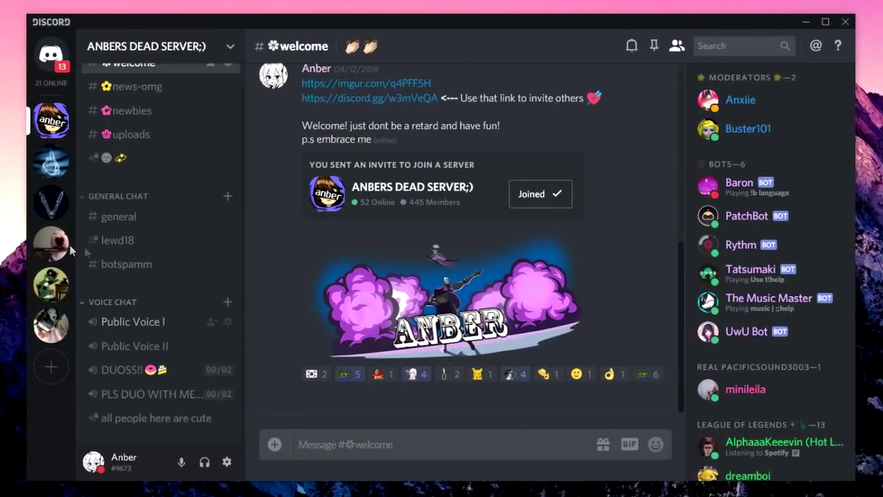
{"action": "left_click", "coordinate": [227, 461]}
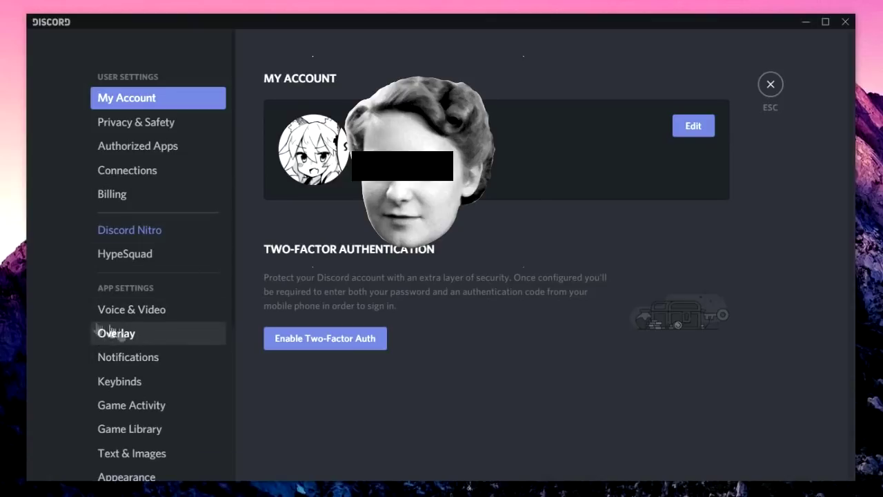
{"action": "left_click", "coordinate": [138, 334]}
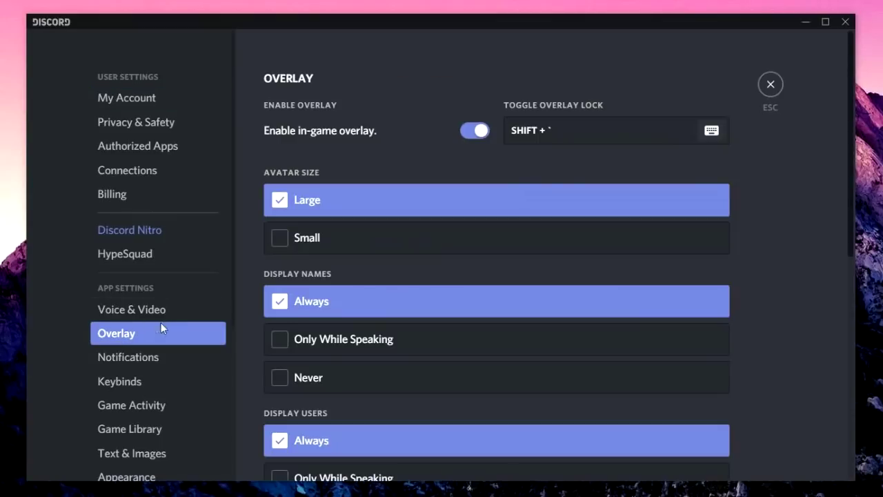
{"action": "left_click", "coordinate": [478, 132]}
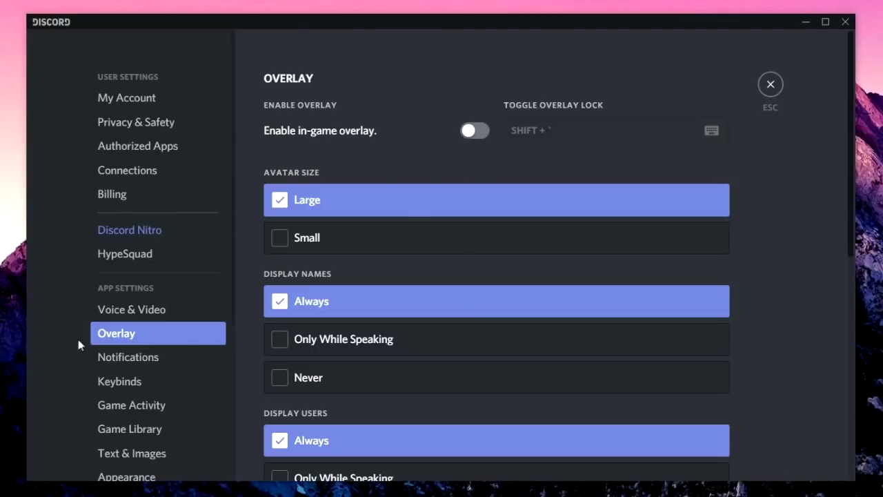
Turn off Hardware Acceleration in Discord's Appearance settings and accept the relaunch
{"action": "scroll", "coordinate": [87, 348], "scroll_direction": "down", "scroll_amount": 5}
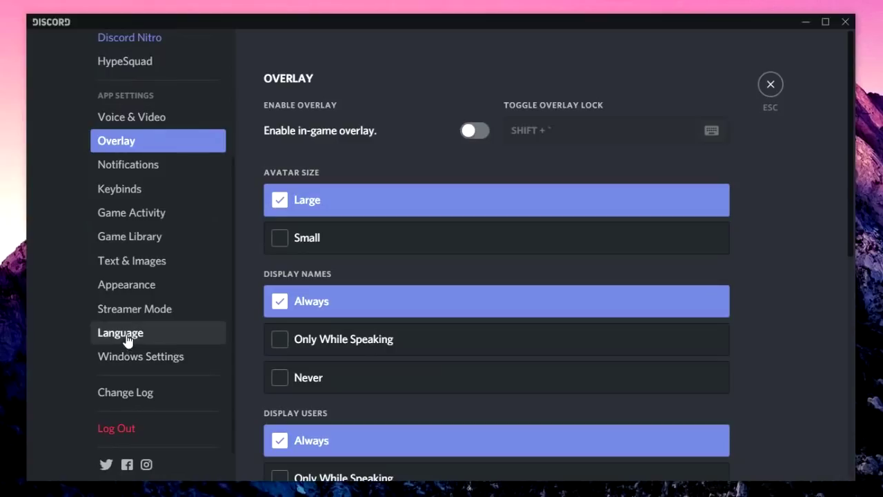
{"action": "left_click", "coordinate": [140, 286]}
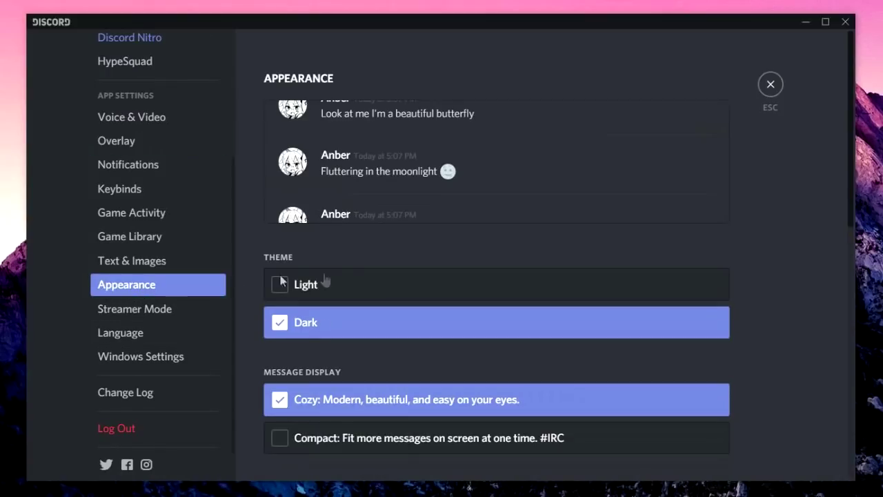
{"action": "scroll", "coordinate": [322, 255], "scroll_direction": "down", "scroll_amount": 10}
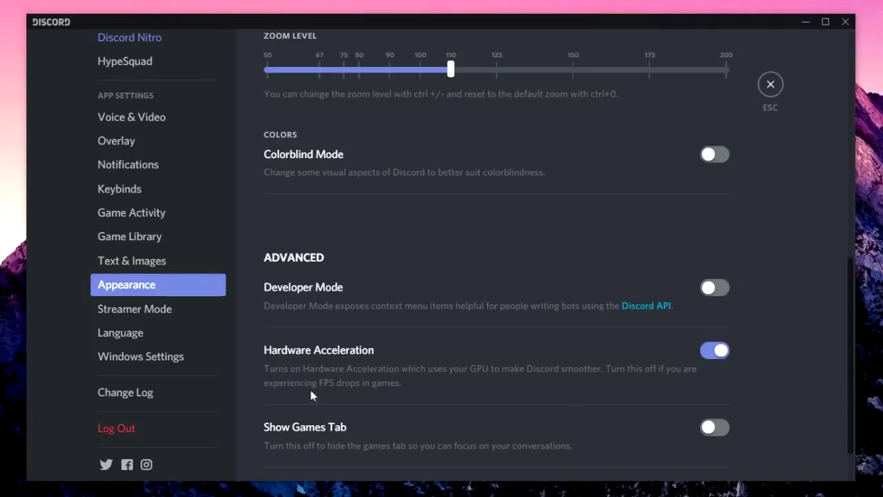
{"action": "left_click", "coordinate": [719, 352]}
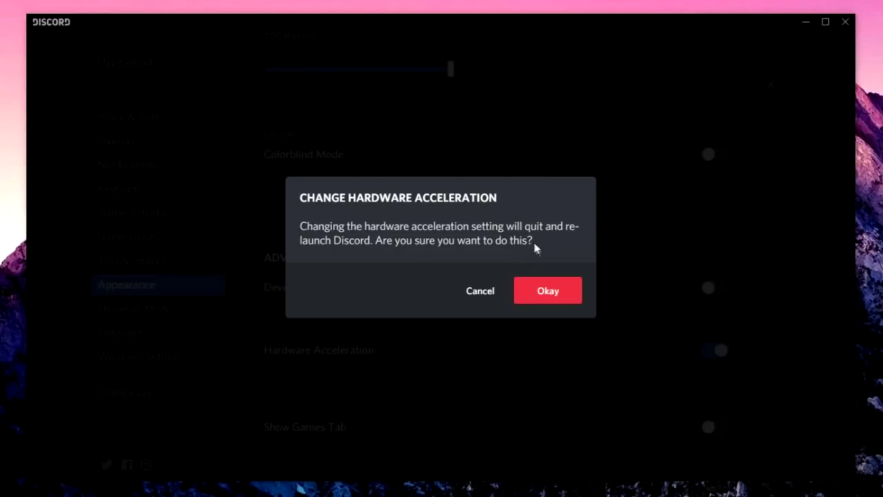
{"action": "left_click", "coordinate": [549, 291]}
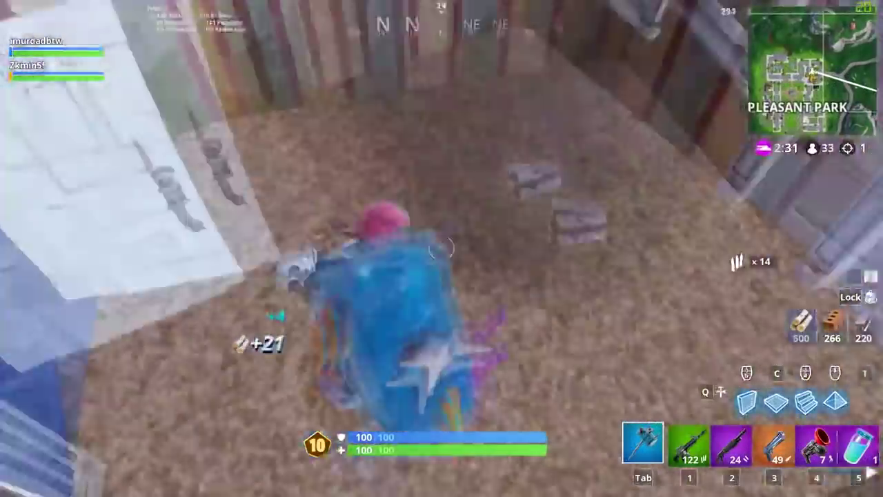
{"action": "key", "text": "1"}
{"action": "key", "text": "Tab"}
{"action": "key", "text": "e"}
{"action": "key", "text": "1"}
{"action": "key", "text": "Tab"}
{"action": "left_click", "coordinate": [441, 247]}
{"action": "left_click", "coordinate": [442, 247]}
{"action": "left_click", "coordinate": [441, 246]}
{"action": "left_click", "coordinate": [442, 247]}
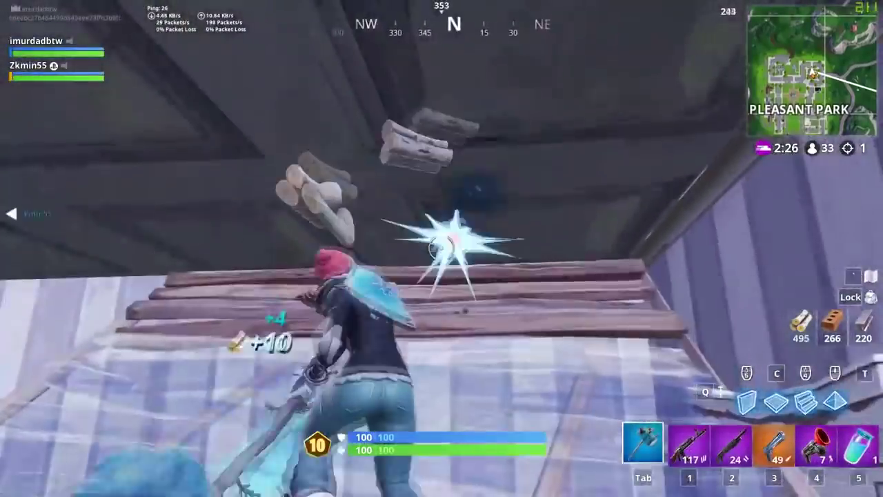
{"action": "left_click", "coordinate": [442, 247]}
{"action": "left_click", "coordinate": [441, 247]}
{"action": "left_click", "coordinate": [441, 247]}
{"action": "key", "text": "space"}
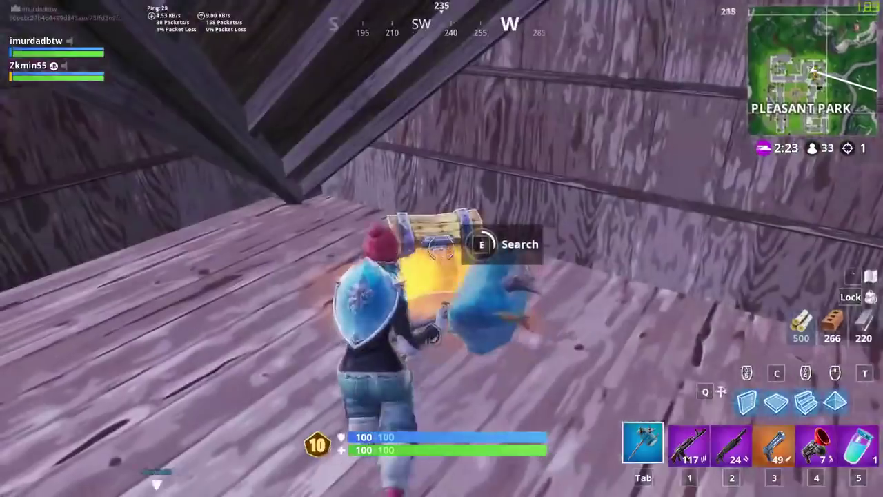
{"action": "key", "text": "e"}
{"action": "key", "text": "5"}
{"action": "key", "text": "e"}
{"action": "key", "text": "1"}
{"action": "key", "text": "Tab"}
{"action": "key", "text": "w"}
{"action": "left_click", "coordinate": [441, 247]}
{"action": "key", "text": "1"}
{"action": "key", "text": "space"}
{"action": "key", "text": "3"}
{"action": "key", "text": "Tab"}
{"action": "key", "text": "5"}
{"action": "key", "text": "w"}
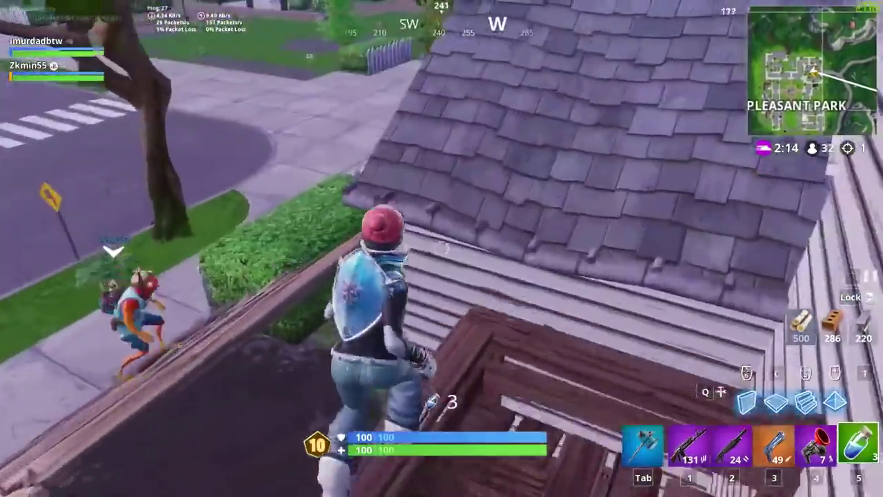
{"action": "key", "text": "w"}
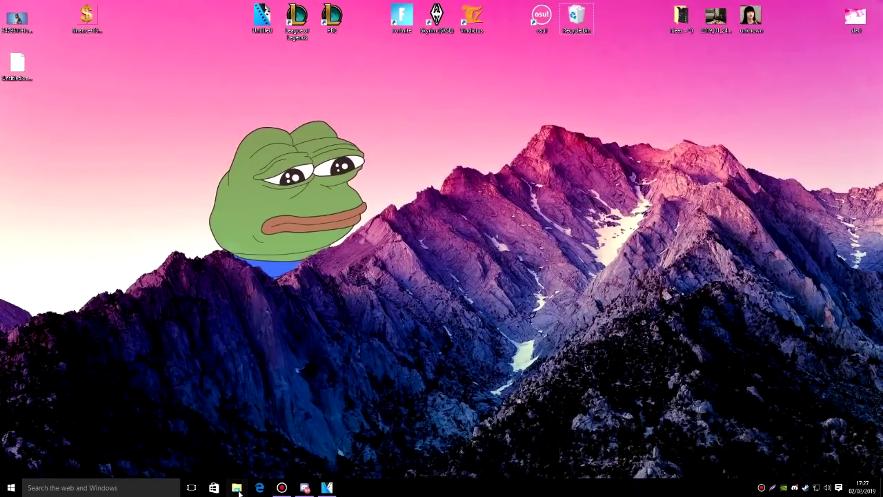
Open the advanced system settings from the properties of This PC in File Explorer, leaving only the System Properties dialog open
{"action": "left_click", "coordinate": [237, 487]}
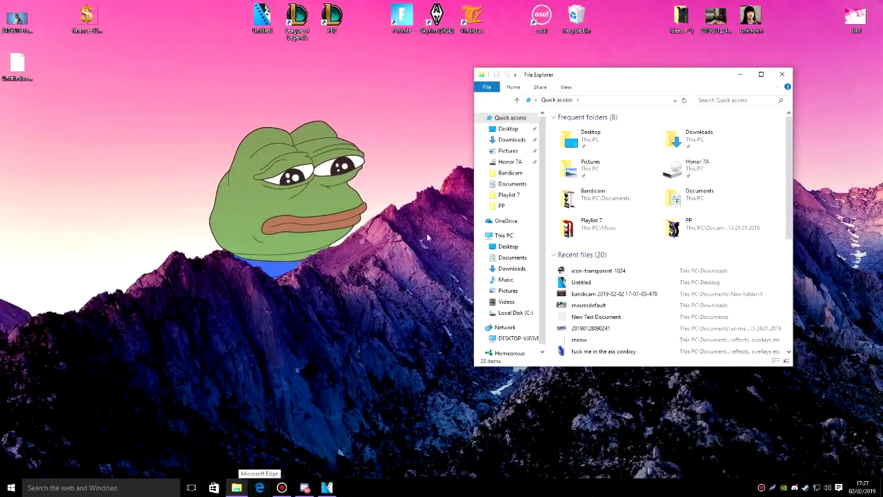
{"action": "right_click", "coordinate": [489, 236]}
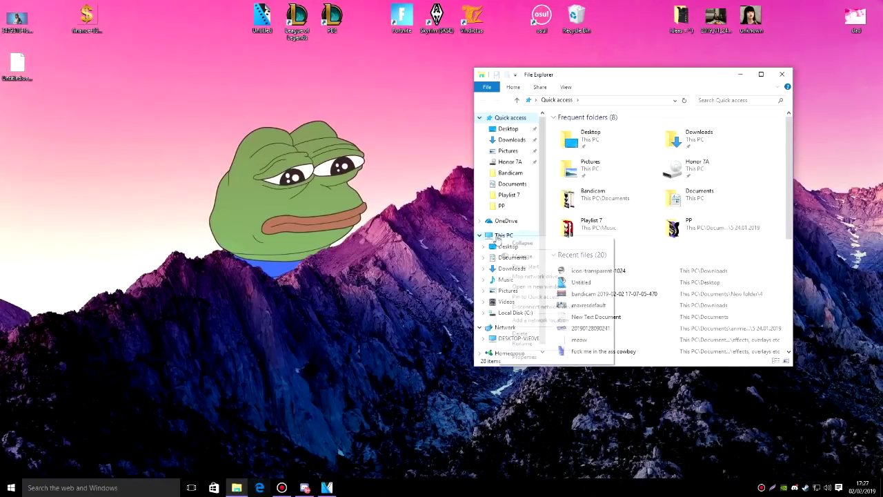
{"action": "left_click", "coordinate": [524, 357]}
{"action": "left_click", "coordinate": [782, 76]}
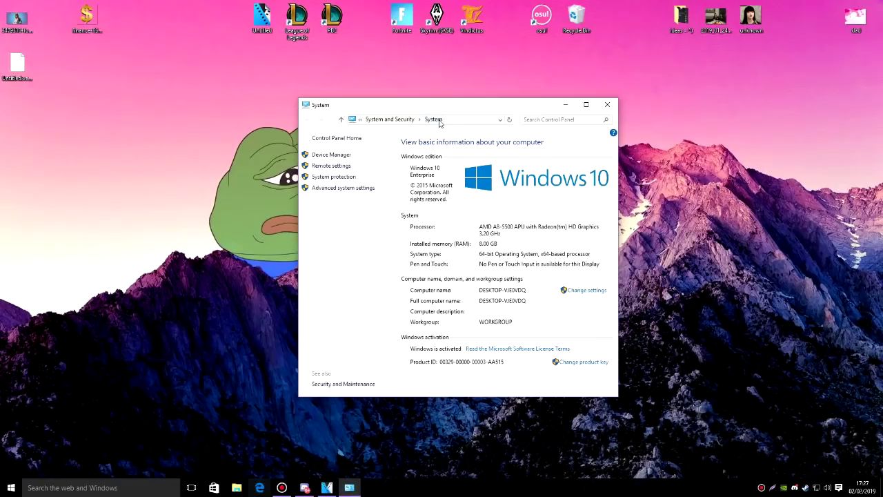
{"action": "left_click", "coordinate": [320, 190]}
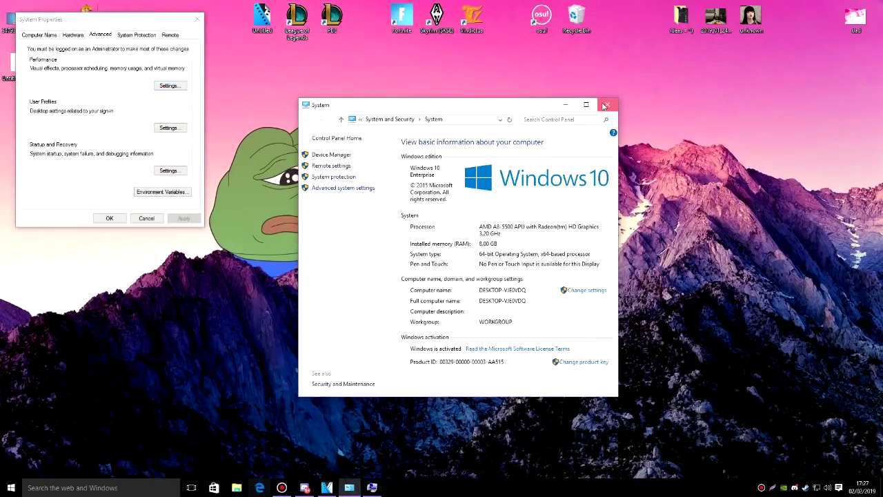
{"action": "left_click", "coordinate": [603, 105]}
{"action": "left_click_drag", "start_coordinate": [119, 23], "coordinate": [486, 134]}
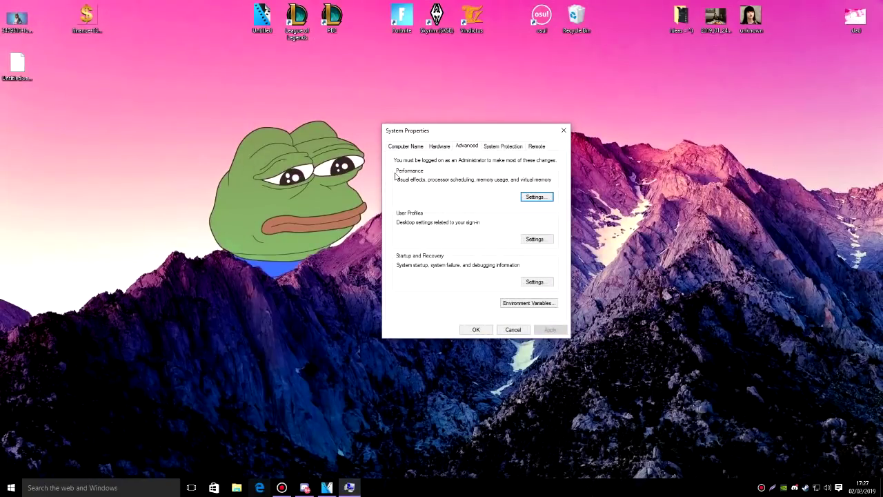
Set the Windows visual effects to "Adjust for best performance" in the Performance Options and accept both dialogs
{"action": "left_click", "coordinate": [532, 198]}
{"action": "left_click_drag", "start_coordinate": [510, 171], "coordinate": [500, 153]}
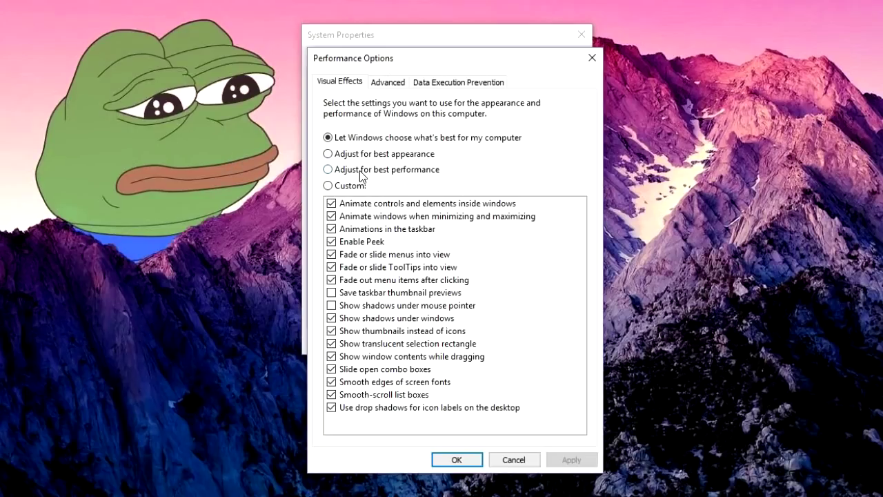
{"action": "left_click", "coordinate": [329, 169]}
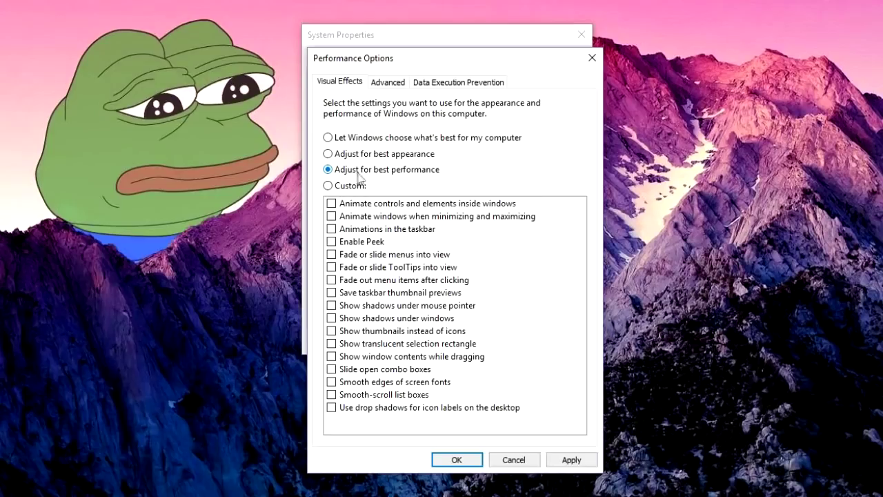
{"action": "left_click", "coordinate": [456, 461]}
{"action": "left_click", "coordinate": [455, 460]}
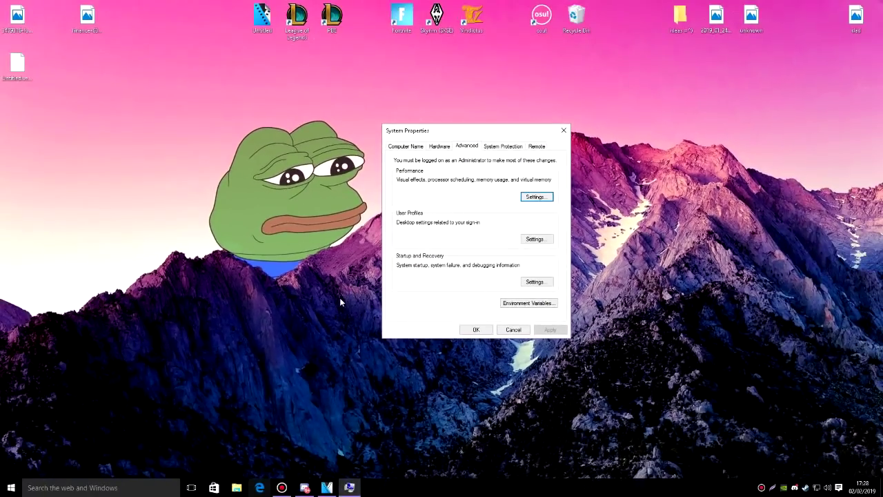
{"action": "left_click", "coordinate": [478, 329]}
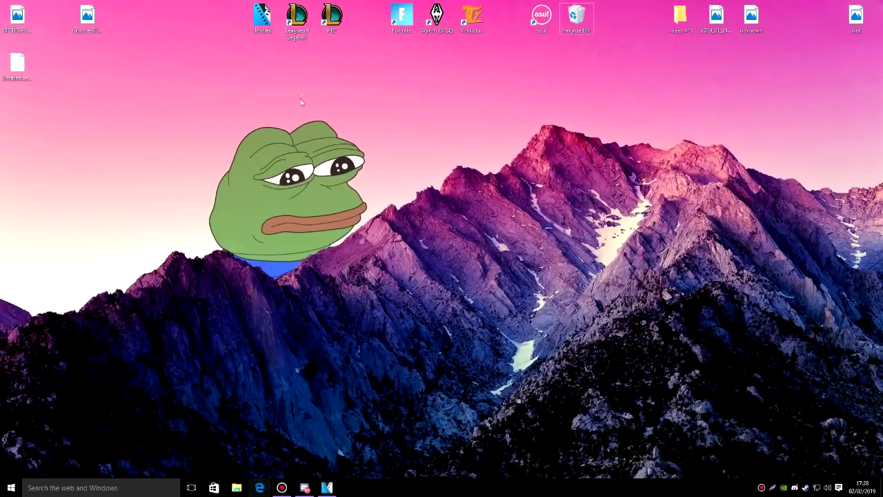
Search Windows for "power" and open Power Options
{"action": "right_click", "coordinate": [304, 84]}
{"action": "left_click", "coordinate": [343, 114]}
{"action": "left_click", "coordinate": [50, 489]}
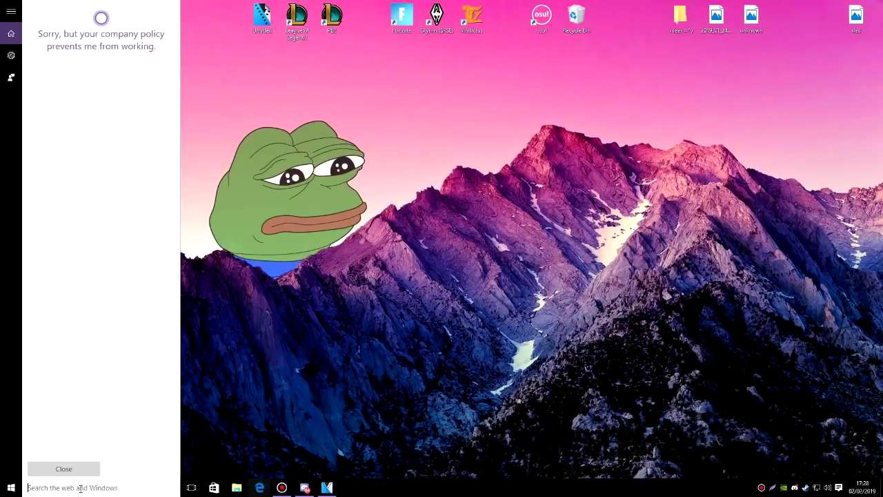
{"action": "type", "text": "power"}
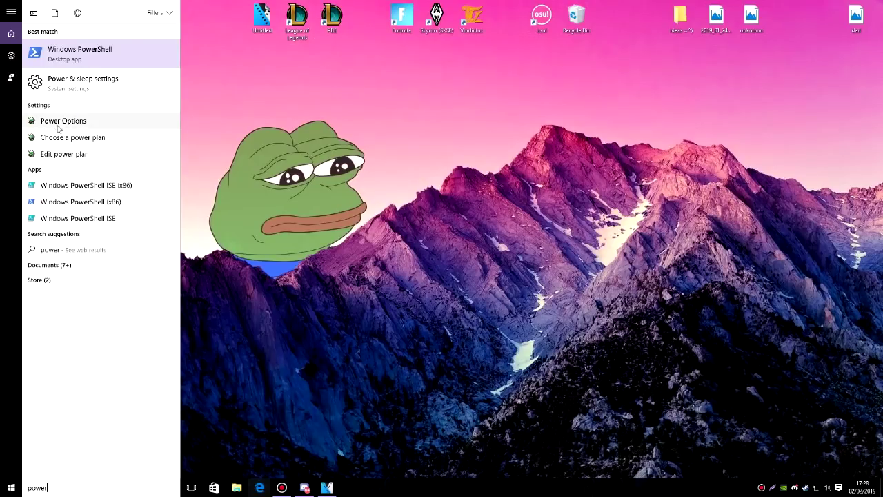
{"action": "left_click", "coordinate": [66, 122]}
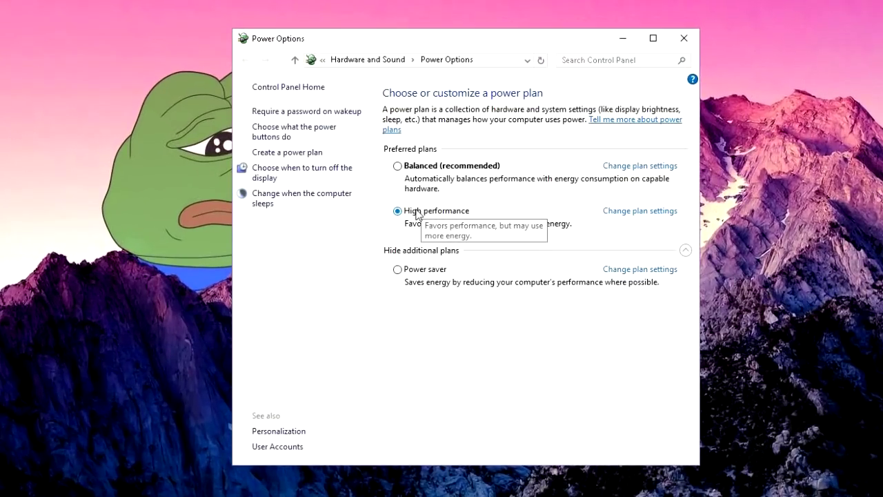
Show the additional power plans, choose the High performance plan and close Power Options
{"action": "left_click", "coordinate": [400, 169]}
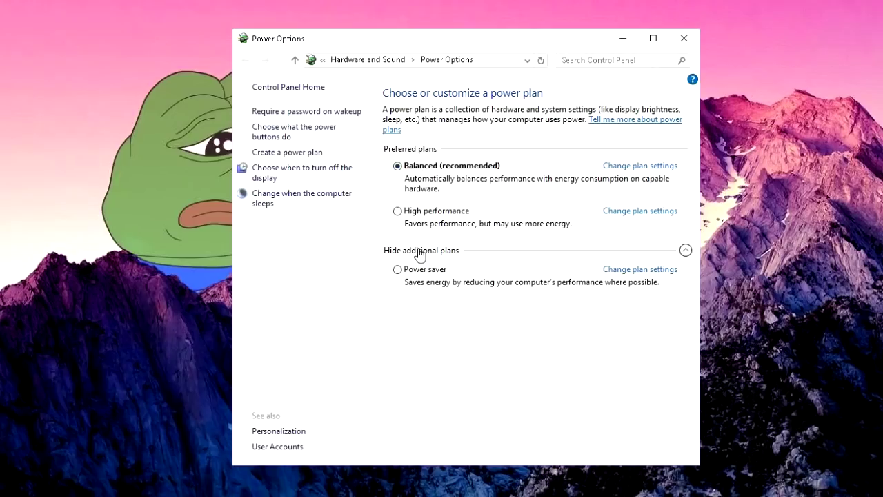
{"action": "left_click", "coordinate": [419, 251]}
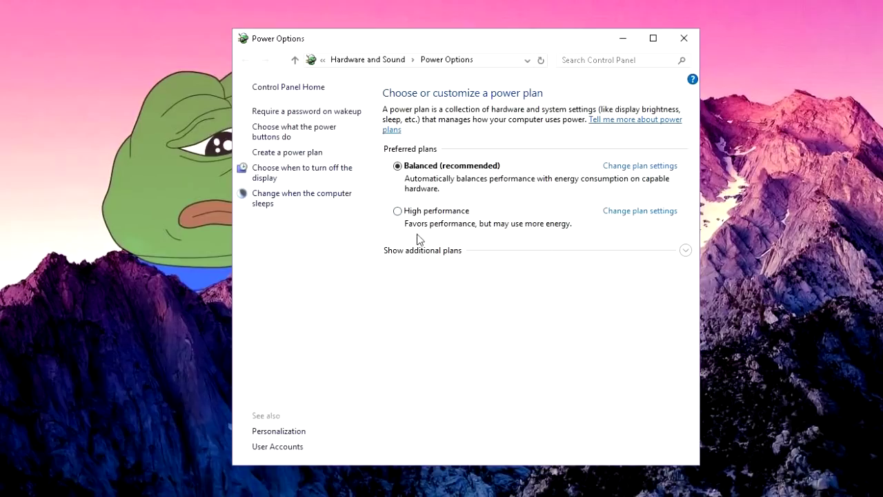
{"action": "left_click", "coordinate": [437, 254]}
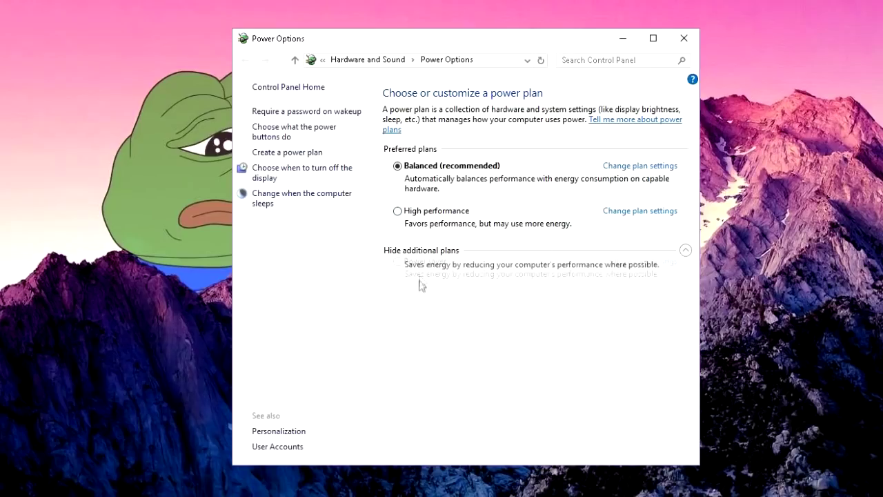
{"action": "left_click", "coordinate": [423, 251]}
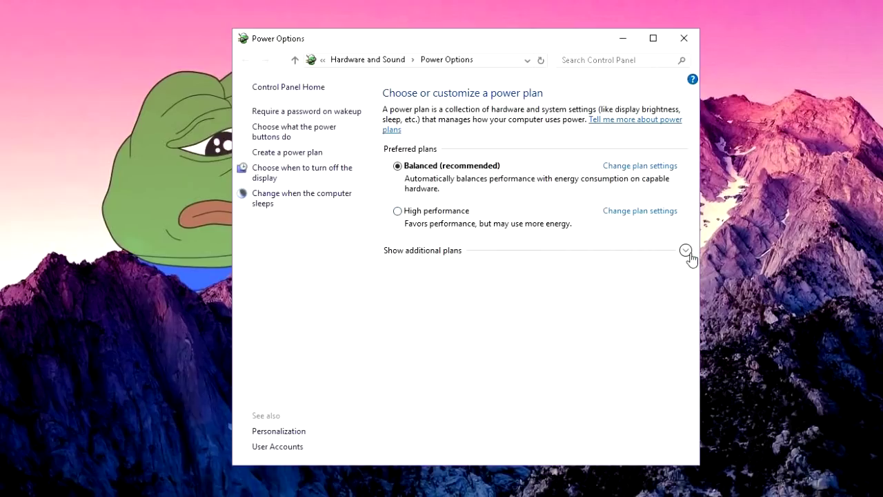
{"action": "left_click", "coordinate": [687, 252]}
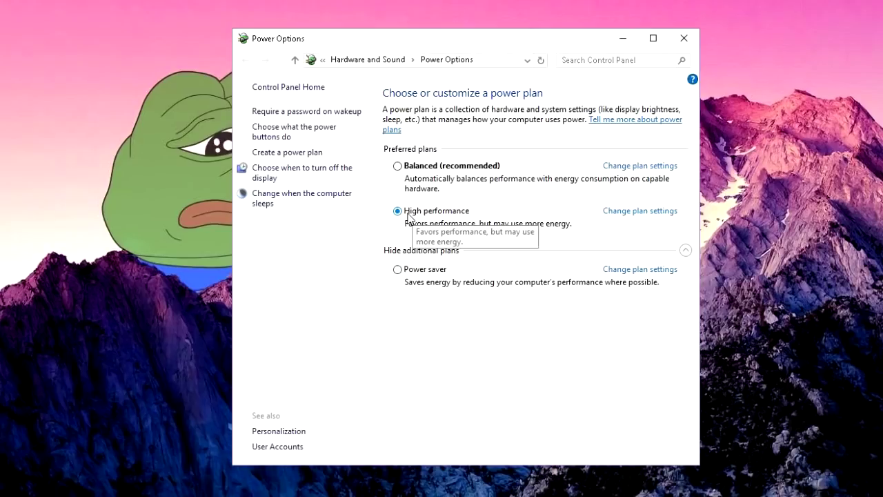
{"action": "left_click", "coordinate": [684, 38]}
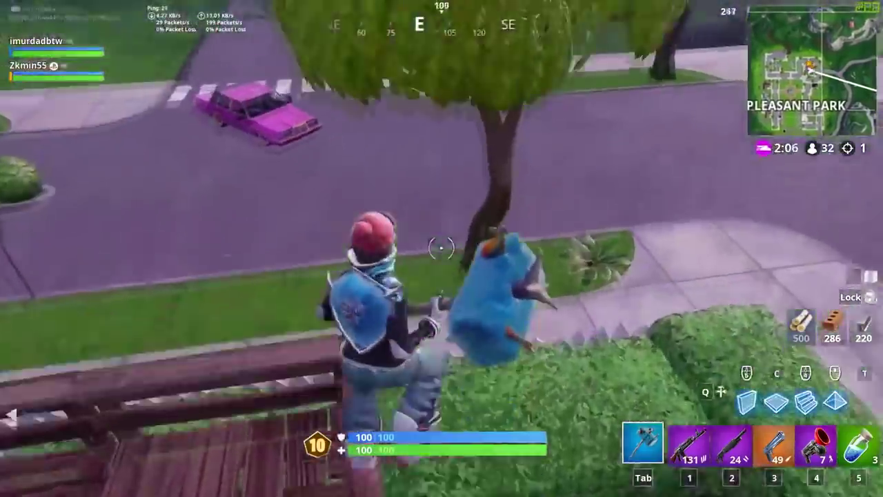
{"action": "key", "text": "m"}
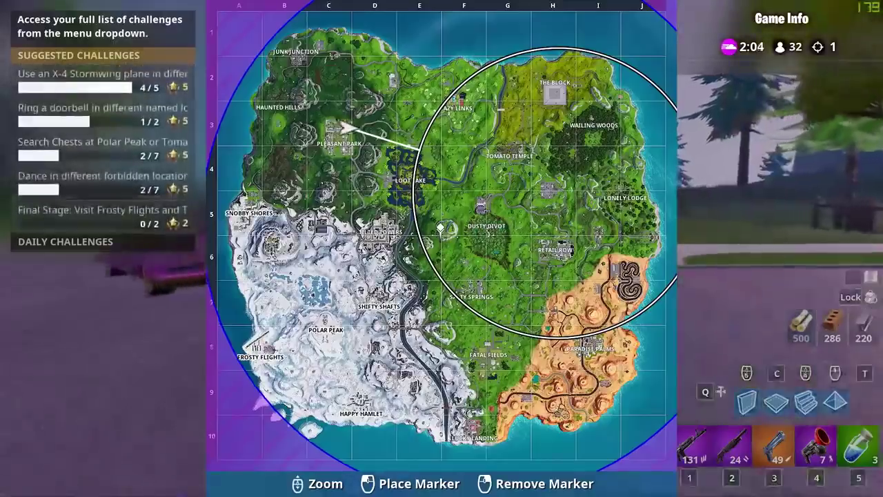
{"action": "key", "text": "m"}
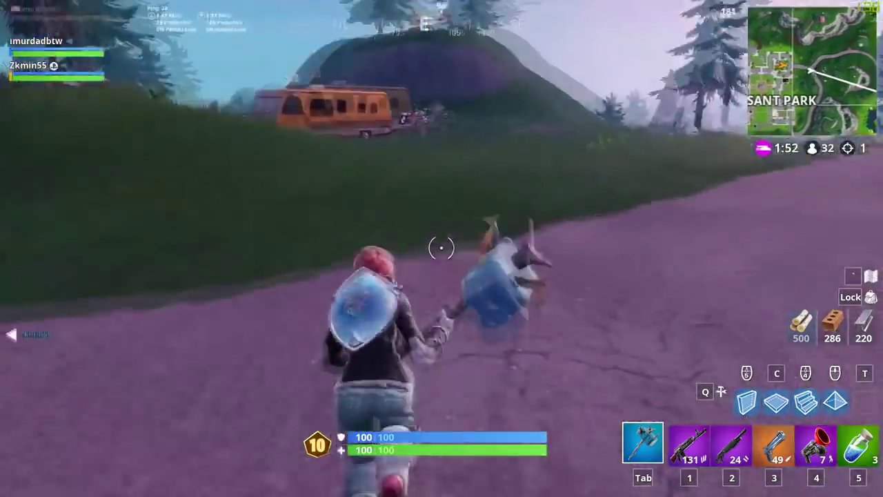
{"action": "key", "text": "space"}
{"action": "key", "text": "space"}
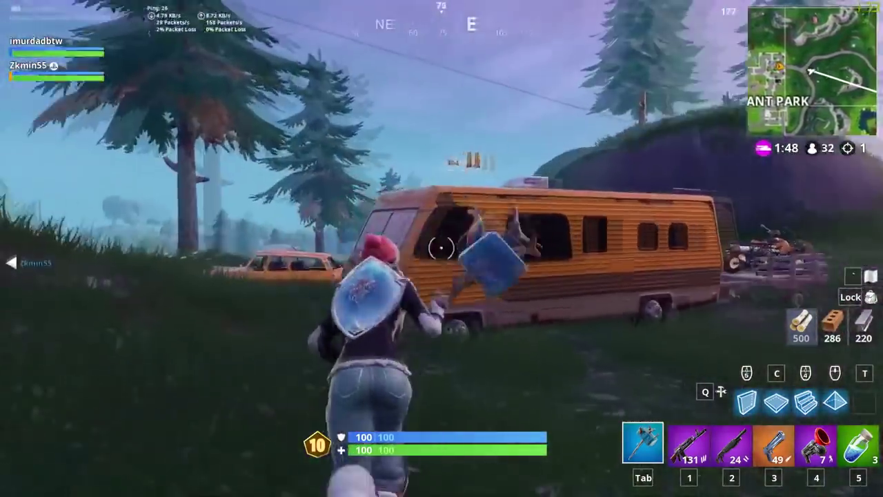
{"action": "key", "text": "space"}
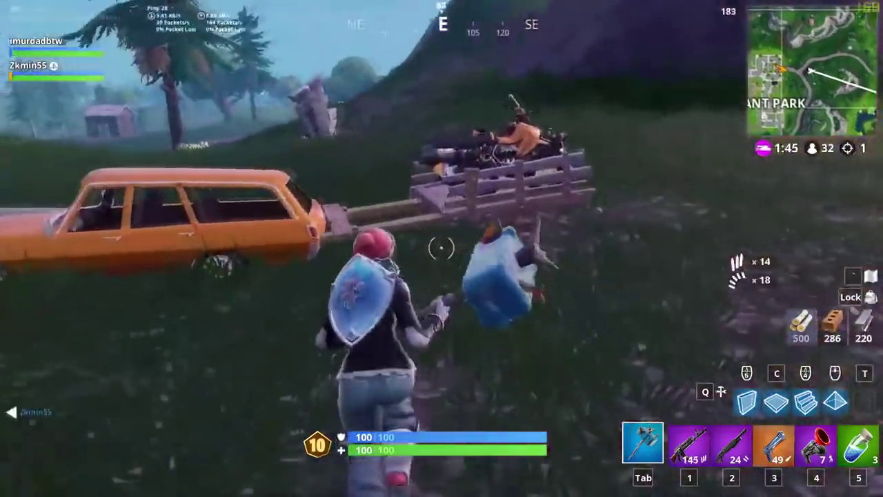
{"action": "key", "text": "e"}
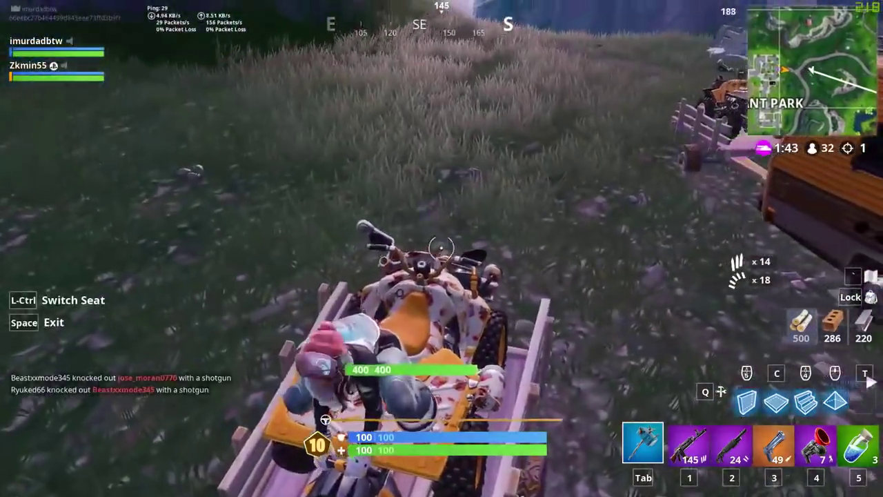
{"action": "key", "text": "ctrl"}
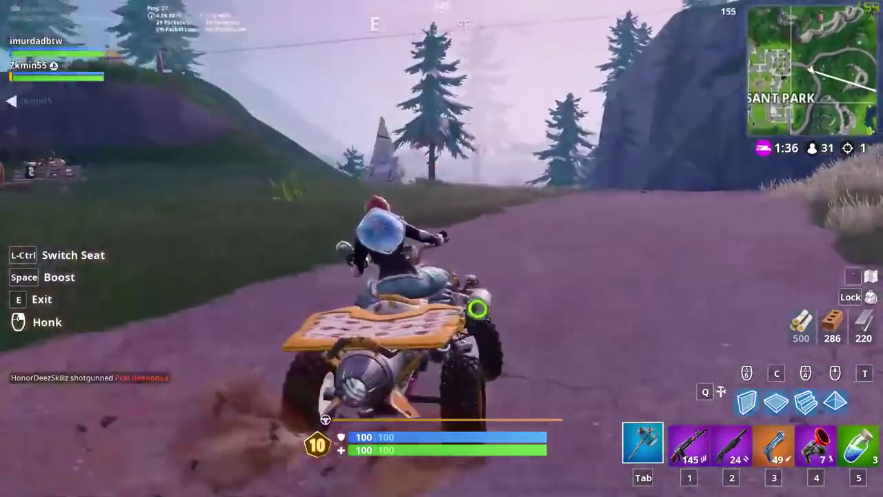
{"action": "key", "text": "e"}
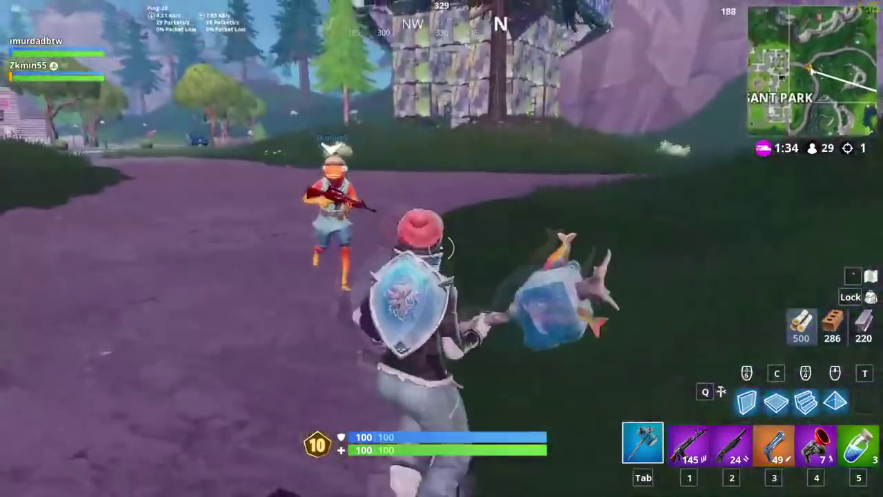
{"action": "key", "text": "e"}
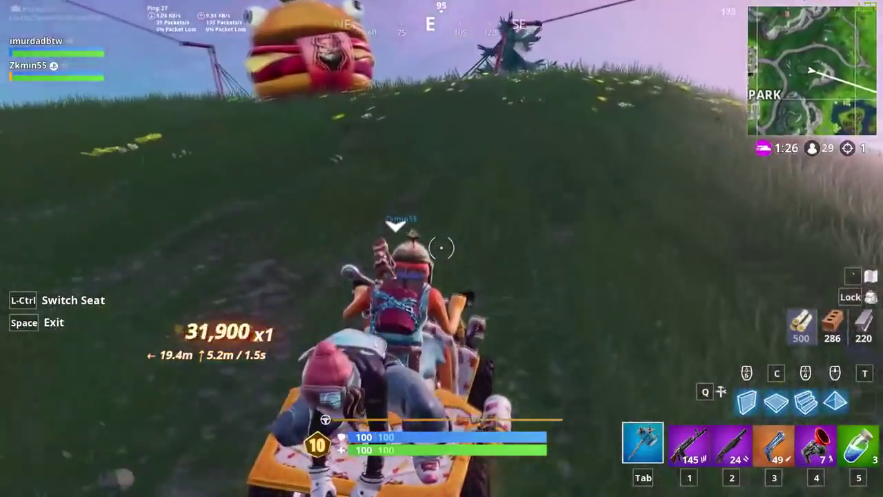
{"action": "key", "text": "space"}
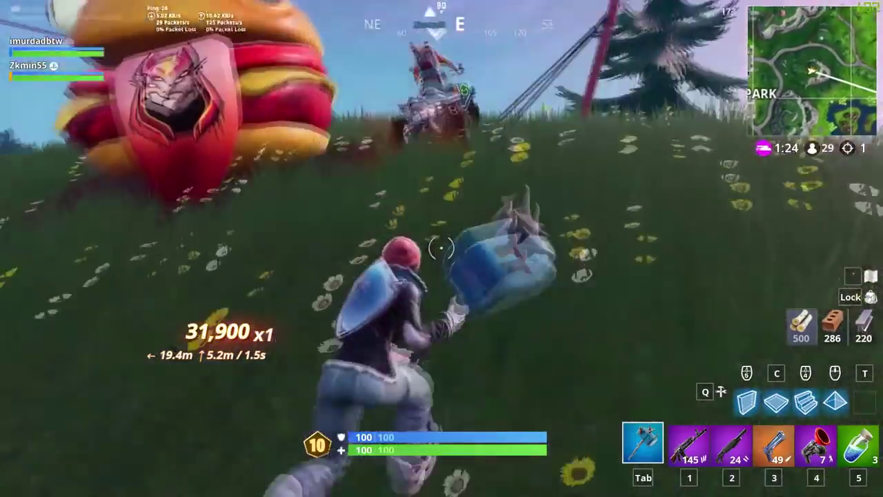
{"action": "key", "text": "w"}
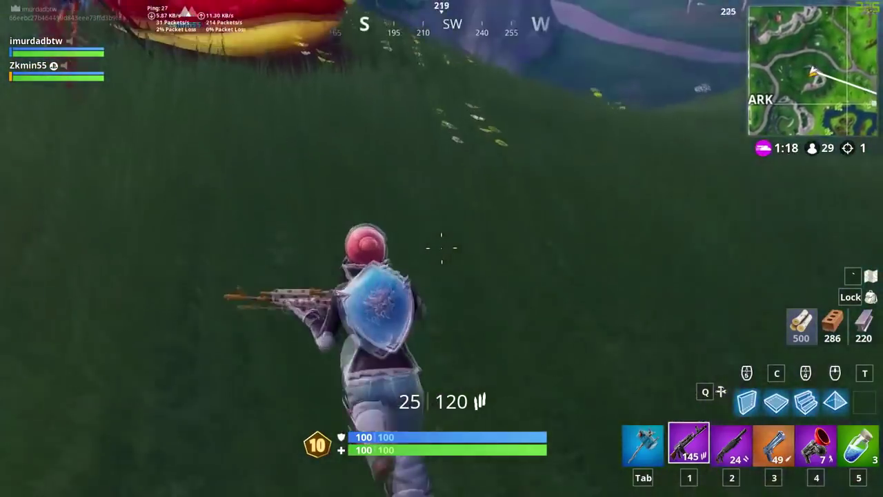
{"action": "key", "text": "2"}
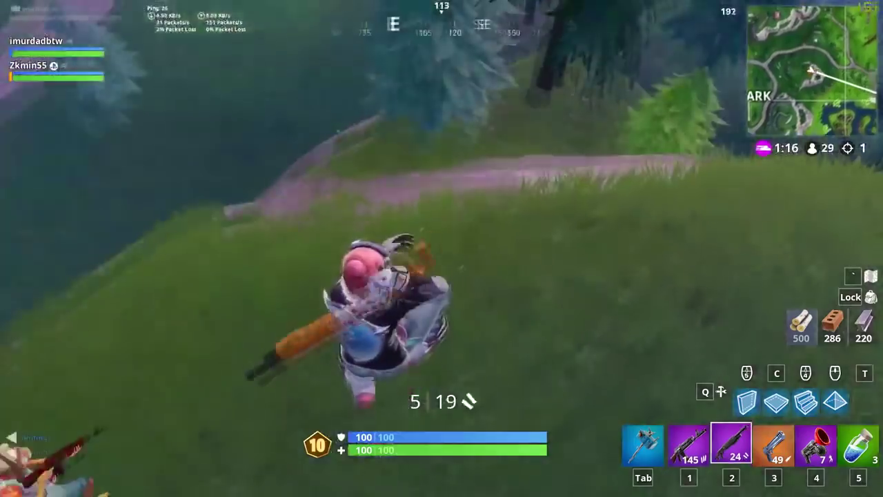
{"action": "key", "text": "1"}
{"action": "key", "text": "Tab"}
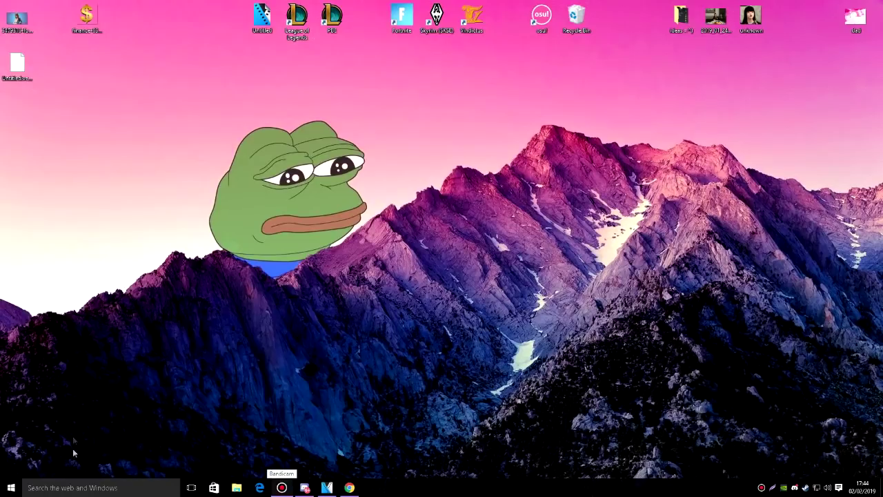
Open the %appdata% folder through Windows search and go from Roaming to the Local folder in AppData
{"action": "left_click", "coordinate": [59, 487]}
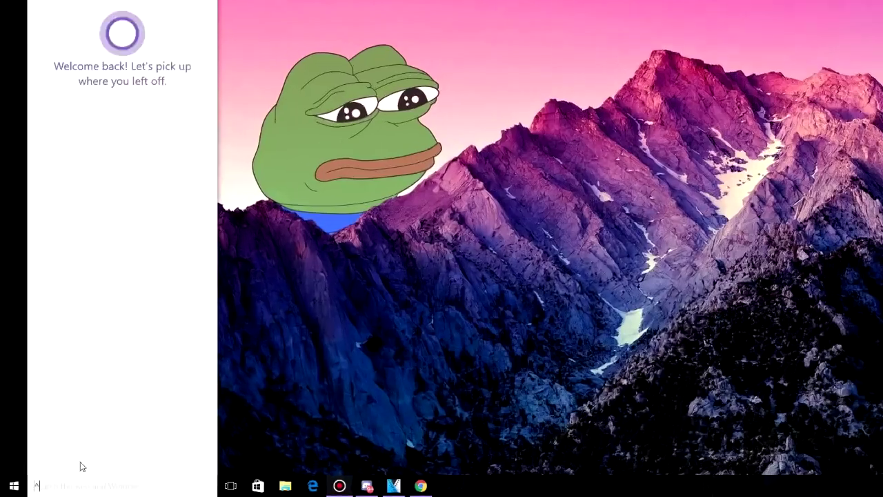
{"action": "type", "text": "%"}
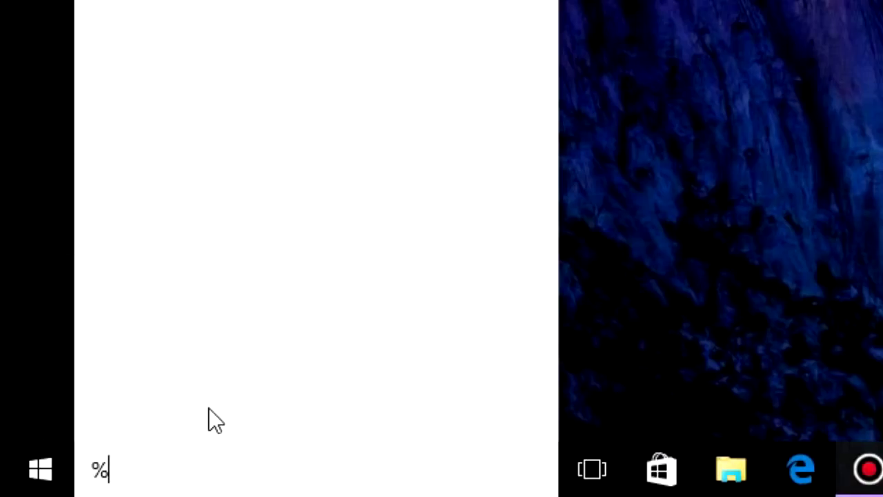
{"action": "type", "text": "appdata%"}
{"action": "key", "text": "Return"}
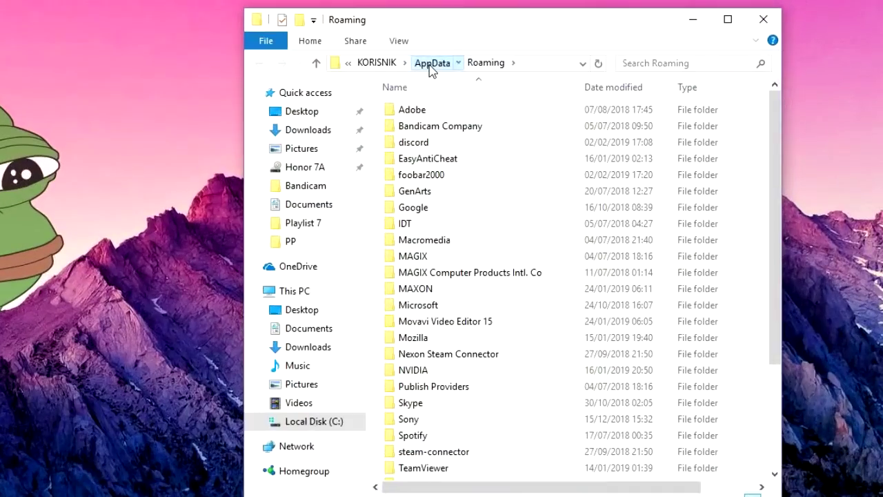
{"action": "left_click", "coordinate": [585, 103]}
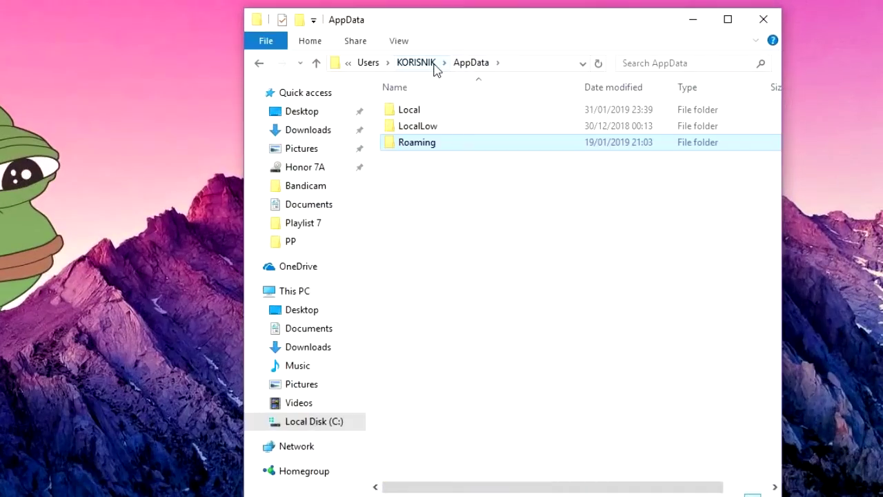
{"action": "double_click", "coordinate": [406, 112]}
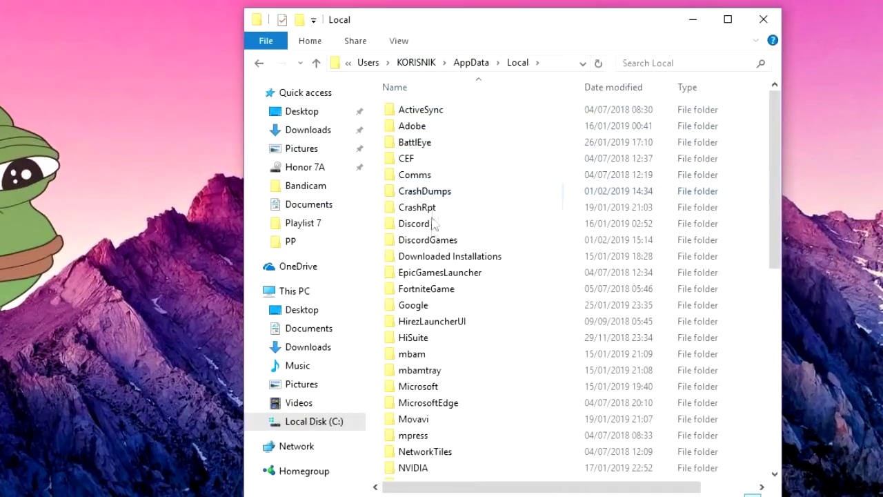
Open the WindowsClient folder inside FortniteGame, Saved, Config
{"action": "double_click", "coordinate": [431, 292]}
{"action": "double_click", "coordinate": [407, 111]}
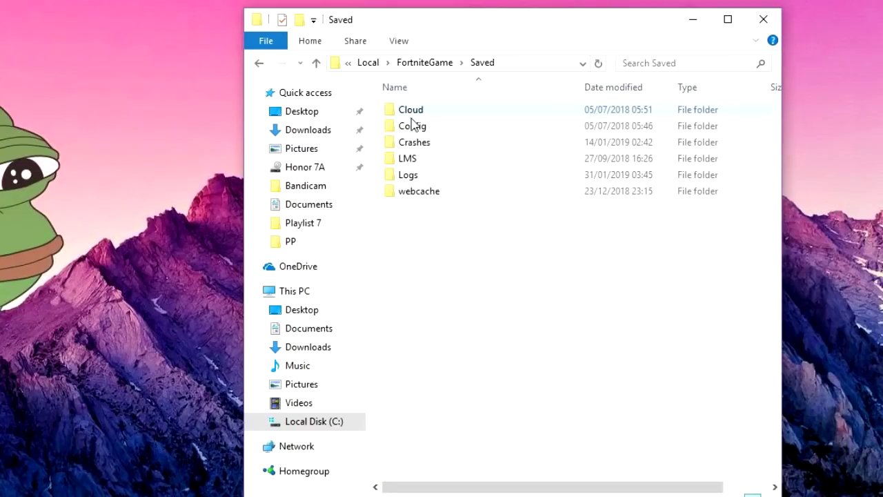
{"action": "left_click", "coordinate": [422, 132]}
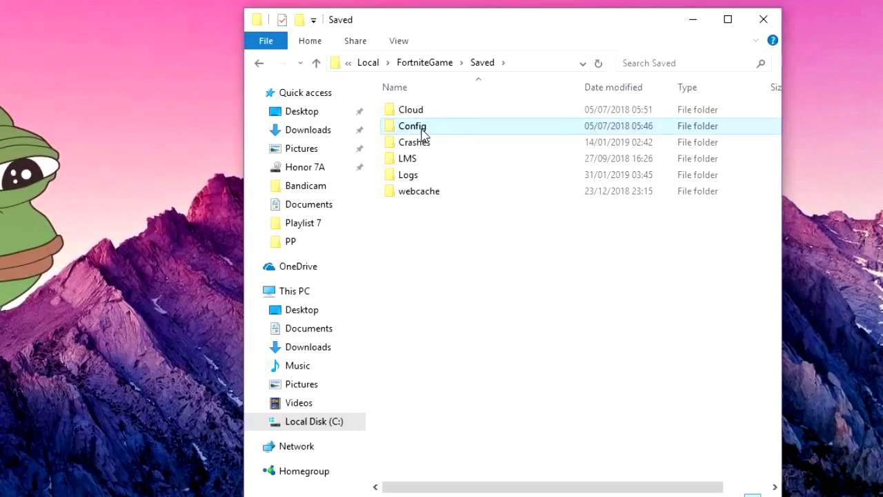
{"action": "double_click", "coordinate": [422, 131]}
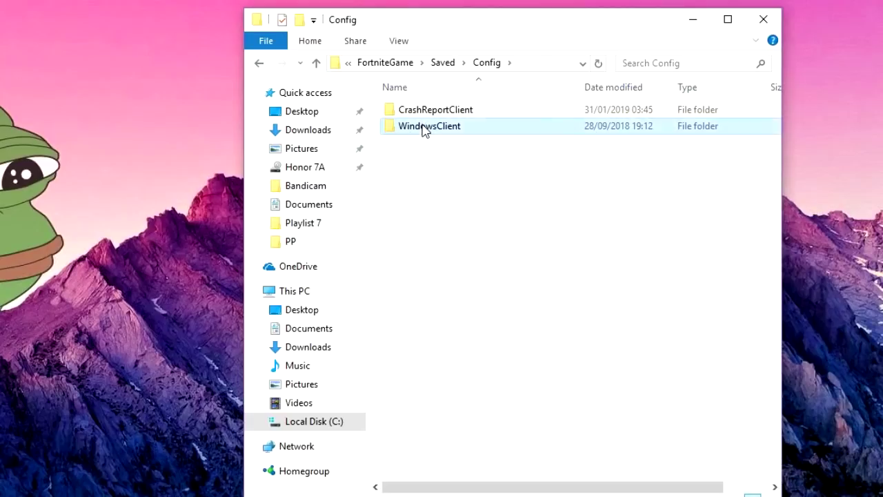
{"action": "double_click", "coordinate": [423, 130]}
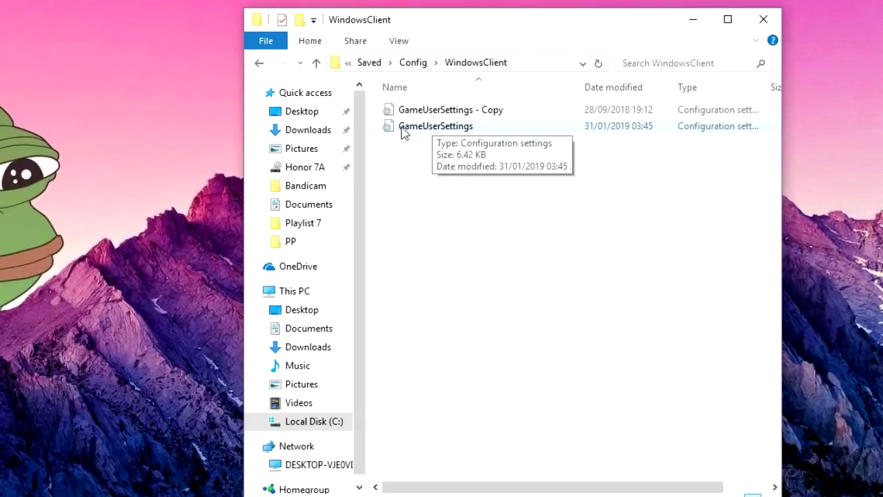
Delete "GameUserSettings - Copy" from WindowsClient and place a copy of GameUserSettings on the desktop, clear of the other icons
{"action": "left_click", "coordinate": [444, 112]}
{"action": "key", "text": "Delete"}
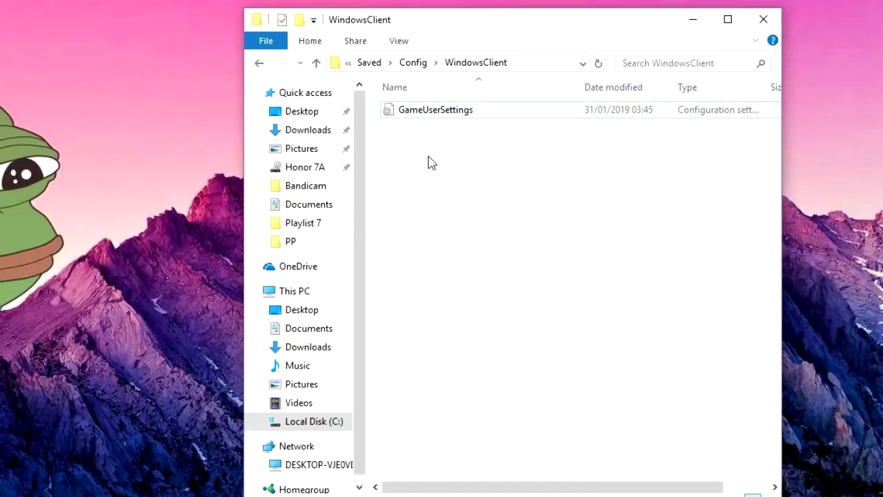
{"action": "right_click", "coordinate": [454, 111]}
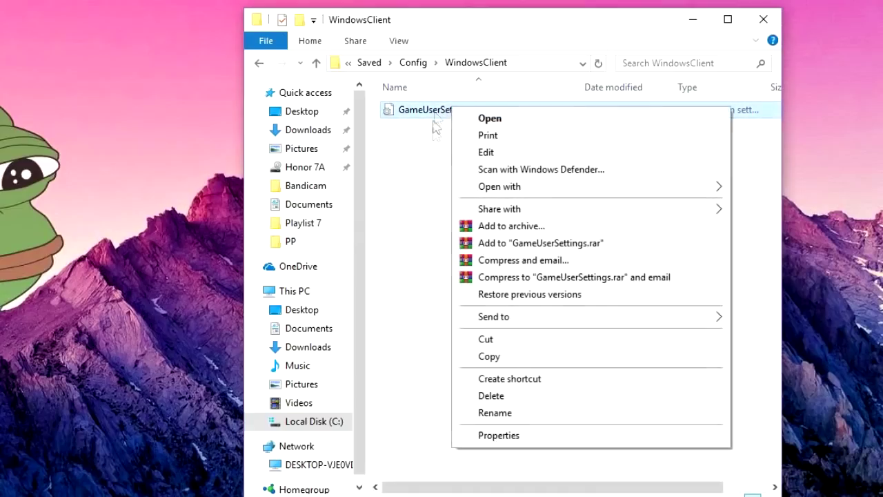
{"action": "left_click", "coordinate": [489, 356]}
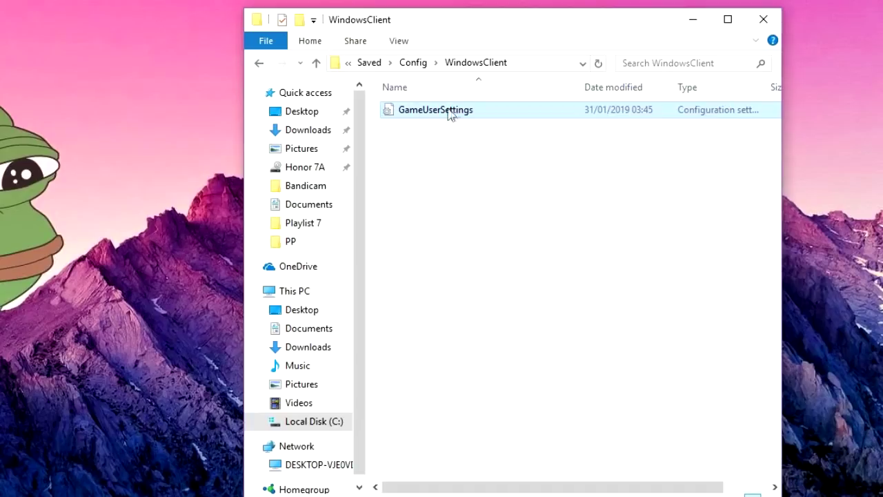
{"action": "right_click", "coordinate": [12, 170]}
{"action": "left_click", "coordinate": [12, 238]}
{"action": "left_click_drag", "start_coordinate": [11, 104], "coordinate": [135, 95]}
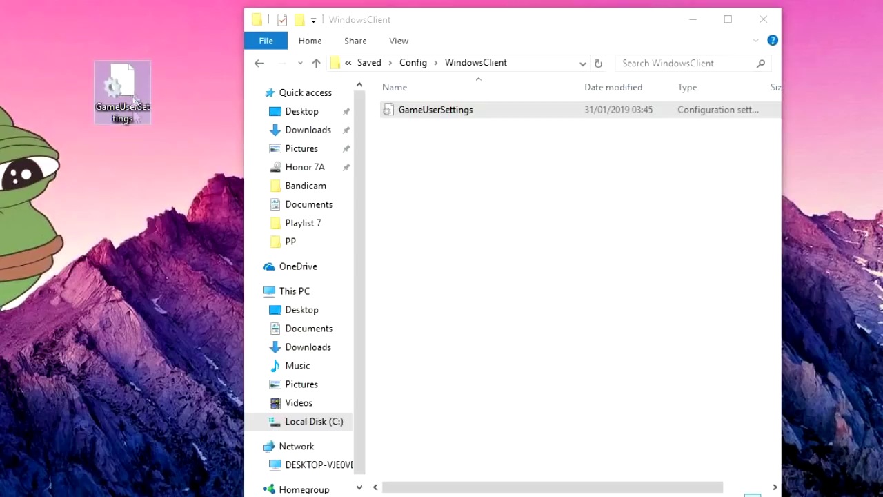
Rename the desktop copy as "GameUserSettings backup" and move it into the WindowsClient folder
{"action": "right_click", "coordinate": [134, 93]}
{"action": "left_click", "coordinate": [186, 403]}
{"action": "key", "text": "End"}
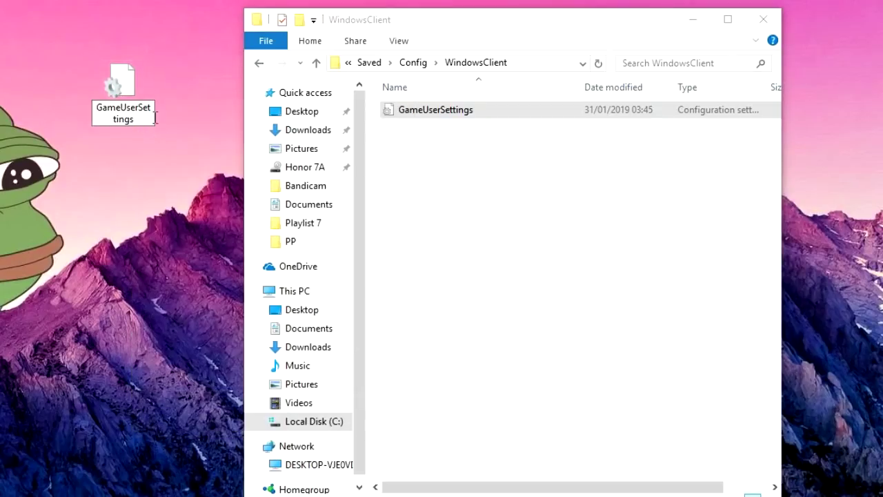
{"action": "type", "text": "backup"}
{"action": "key", "text": "Return"}
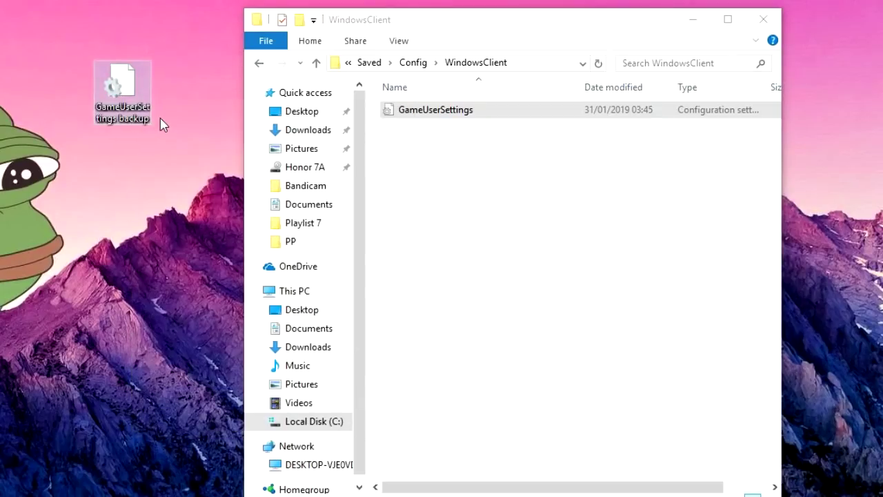
{"action": "left_click_drag", "start_coordinate": [135, 110], "coordinate": [520, 230]}
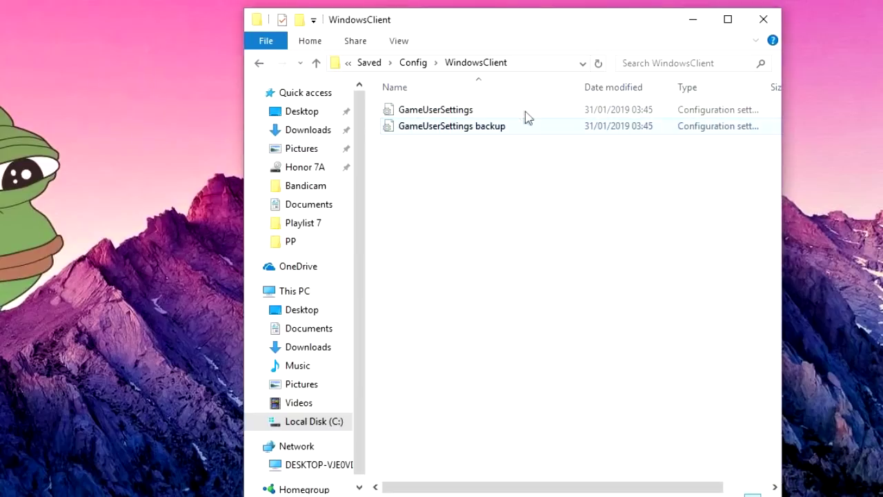
Open the original GameUserSettings file from WindowsClient and locate its ResolutionSize and LastUserConfirmedResolutionSize lines
{"action": "left_click", "coordinate": [423, 111]}
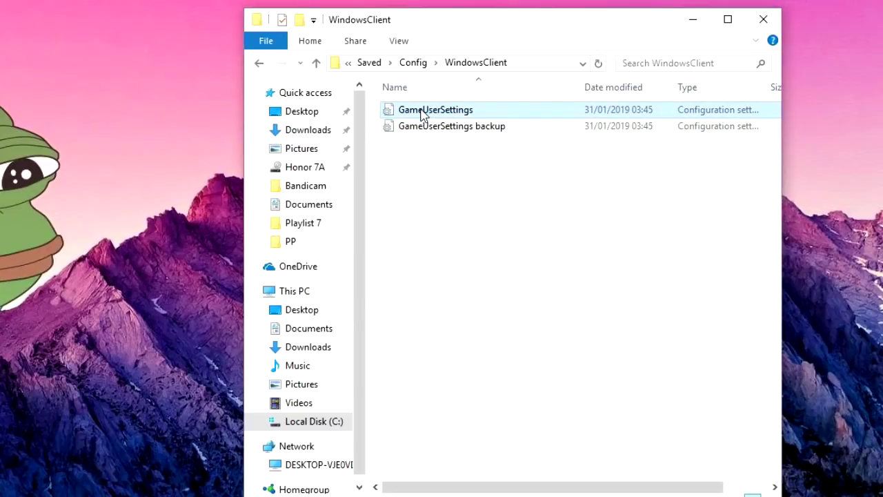
{"action": "double_click", "coordinate": [426, 112]}
{"action": "left_click", "coordinate": [842, 36]}
{"action": "double_click", "coordinate": [287, 96]}
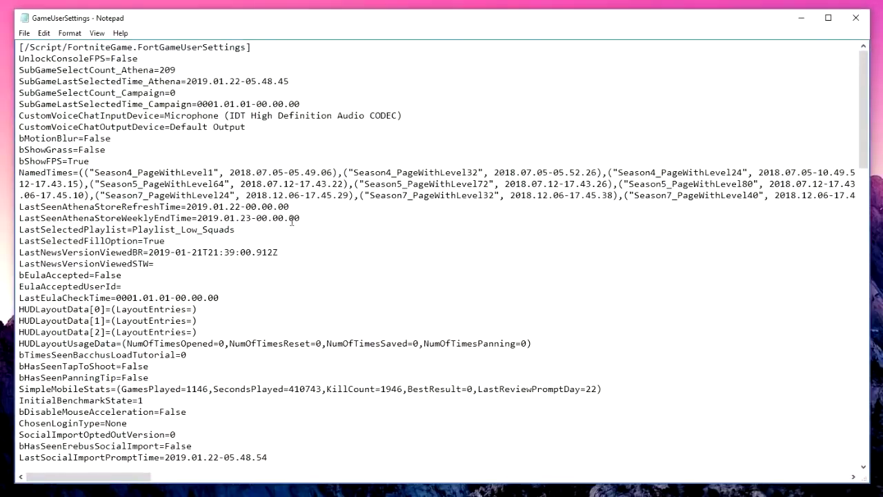
{"action": "scroll", "coordinate": [292, 221], "scroll_direction": "down", "scroll_amount": 12}
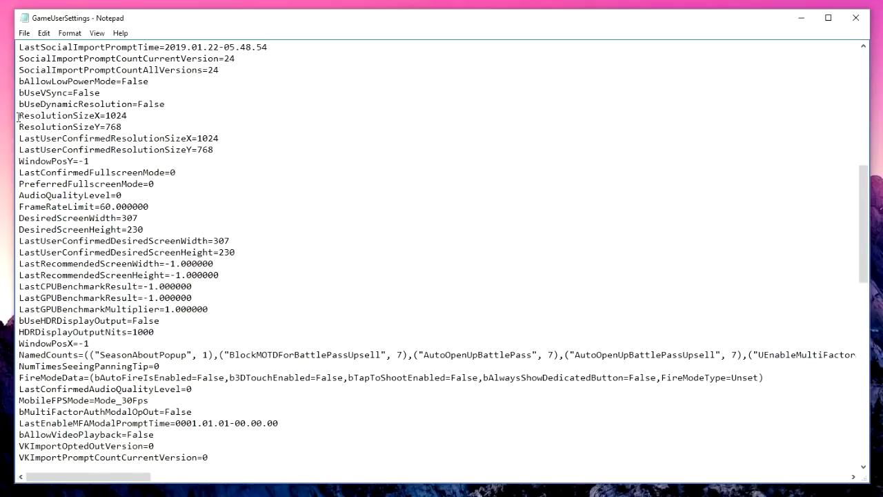
{"action": "left_click_drag", "start_coordinate": [20, 115], "coordinate": [127, 119]}
{"action": "left_click_drag", "start_coordinate": [23, 126], "coordinate": [101, 127]}
{"action": "left_click_drag", "start_coordinate": [20, 138], "coordinate": [187, 139]}
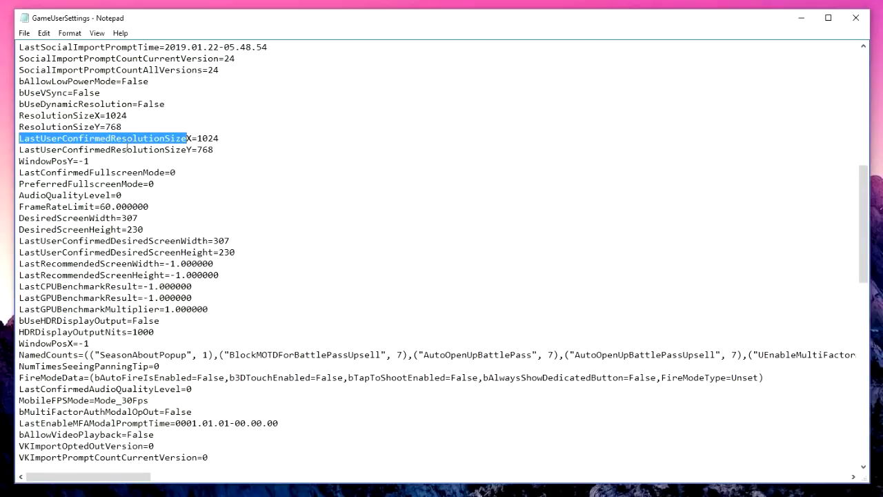
{"action": "scroll", "coordinate": [128, 148], "scroll_direction": "up", "scroll_amount": 6}
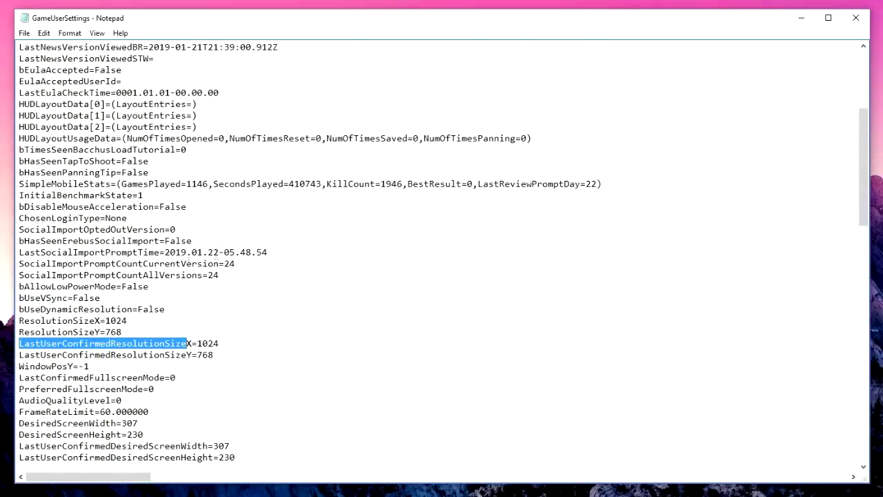
{"action": "left_click", "coordinate": [116, 320]}
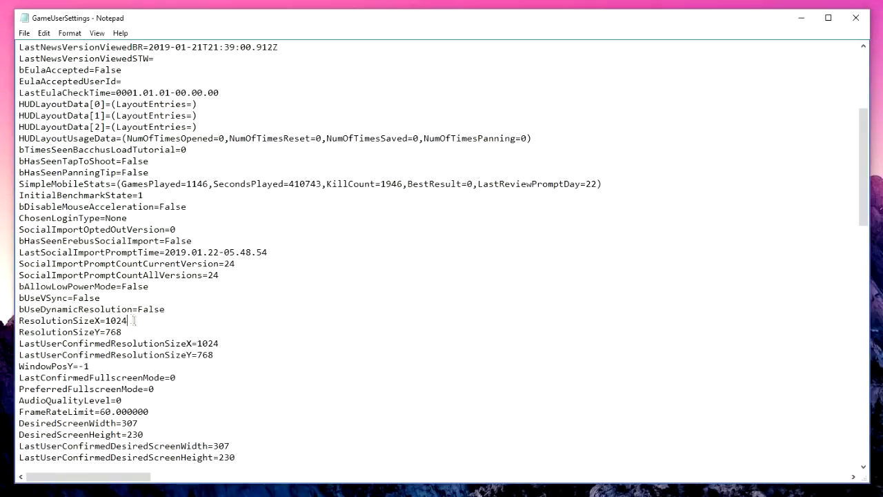
{"action": "key", "text": "End"}
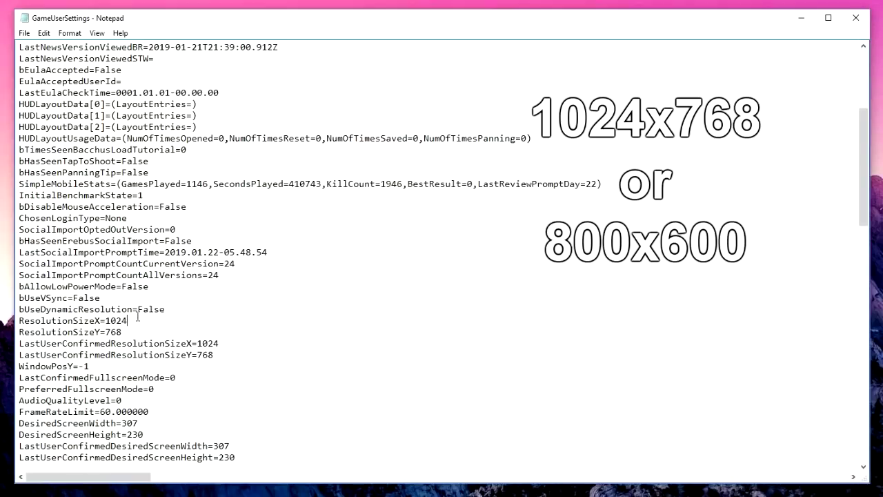
Set ResolutionSizeX to 800 and ResolutionSizeY to 600 in GameUserSettings
{"action": "left_click_drag", "start_coordinate": [107, 321], "coordinate": [227, 352]}
{"action": "left_click", "coordinate": [184, 335]}
{"action": "left_click_drag", "start_coordinate": [134, 319], "coordinate": [113, 320]}
{"action": "type", "text": "8"}
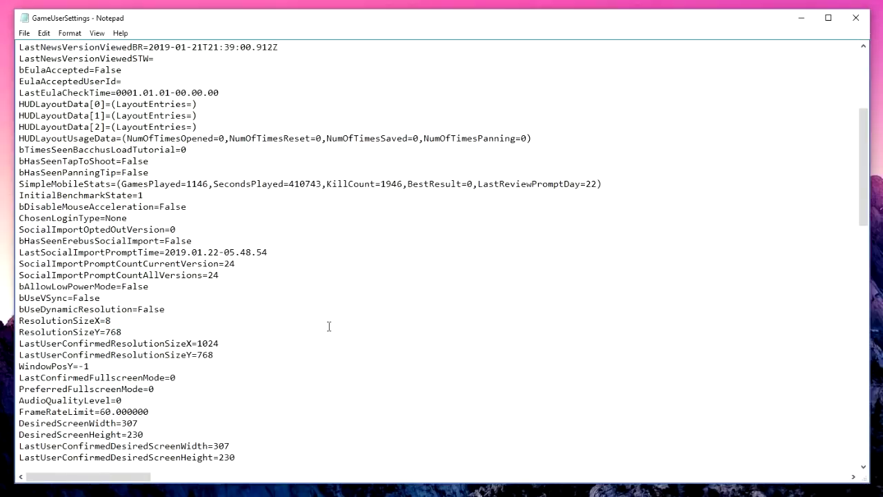
{"action": "type", "text": "00"}
{"action": "left_click_drag", "start_coordinate": [146, 335], "coordinate": [111, 336]}
{"action": "type", "text": "600"}
Set LastUserConfirmedResolutionSizeX to 800 and LastUserConfirmedResolutionSizeY to 600, and close the GameUserSettings file
{"action": "left_click_drag", "start_coordinate": [233, 343], "coordinate": [210, 342]}
{"action": "type", "text": "8"}
{"action": "left_click_drag", "start_coordinate": [219, 356], "coordinate": [198, 354]}
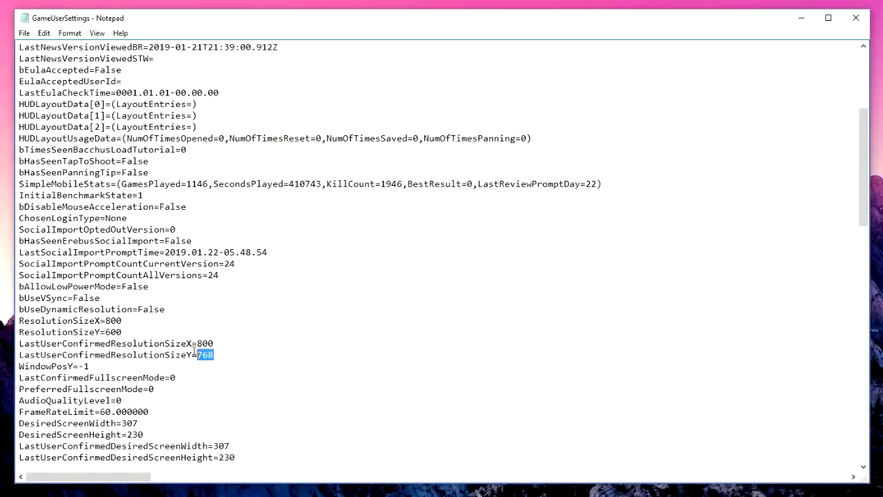
{"action": "type", "text": "600"}
{"action": "type", "text": "1"}
{"action": "type", "text": "1"}
{"action": "left_click", "coordinate": [857, 18]}
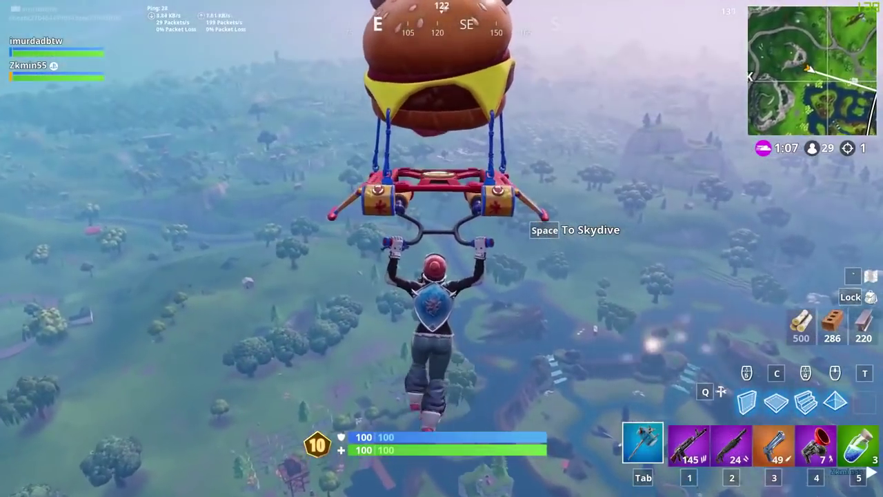
{"action": "key", "text": "space"}
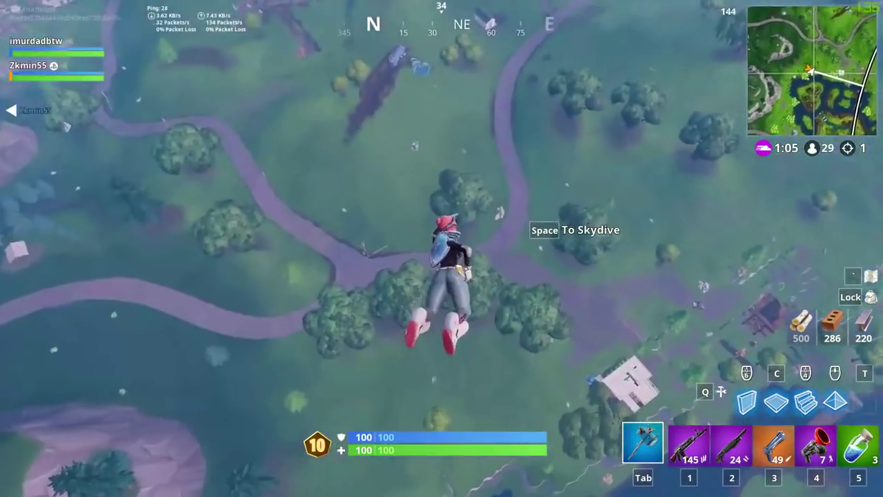
{"action": "key", "text": "space"}
{"action": "key", "text": "space"}
{"action": "key", "text": "space"}
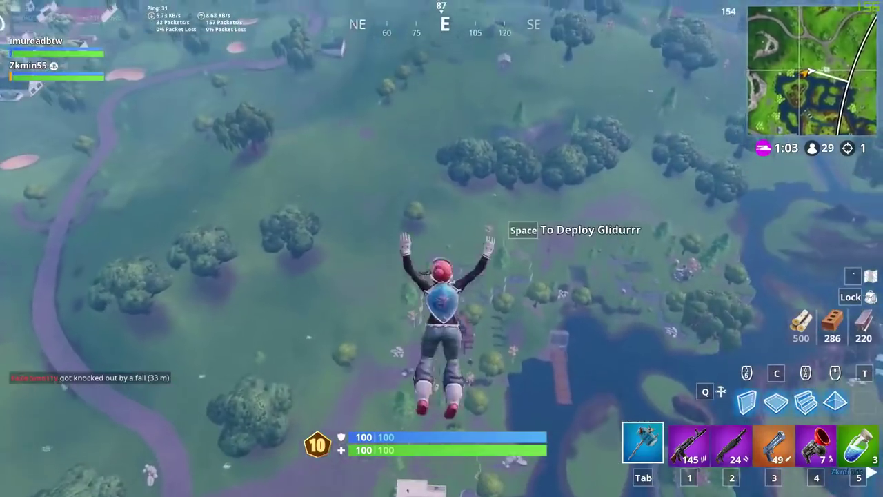
{"action": "key", "text": "space"}
{"action": "key", "text": "space"}
{"action": "key", "text": "space"}
{"action": "key", "text": "space"}
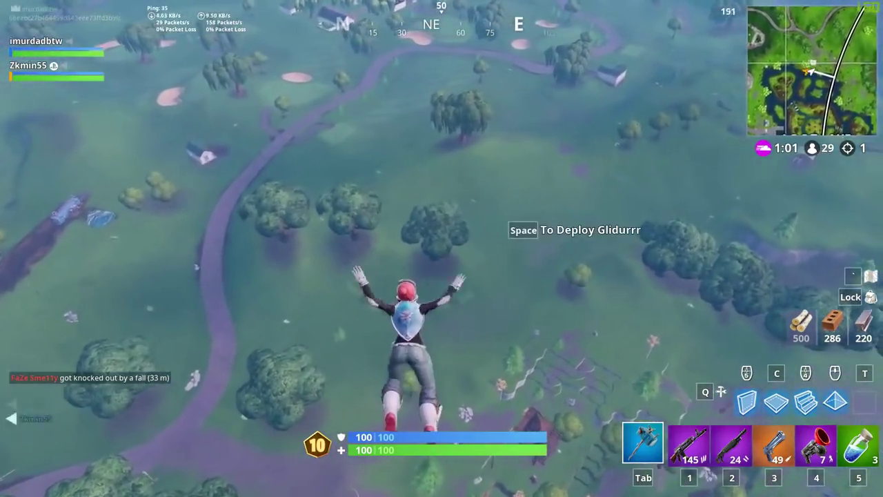